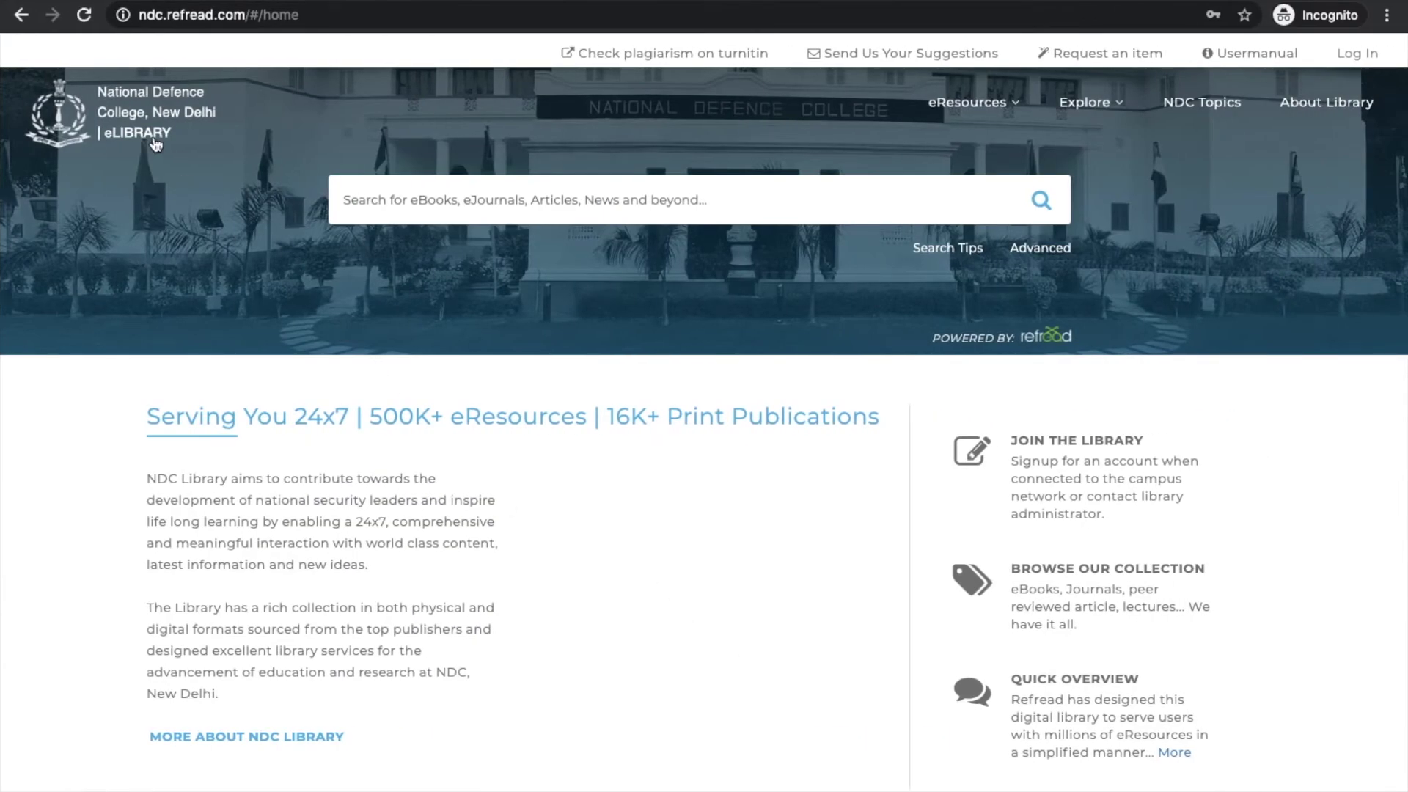
# - Sign in on the LOCKER ID tab with the locker ID and its password
pyautogui.click(1366, 59)
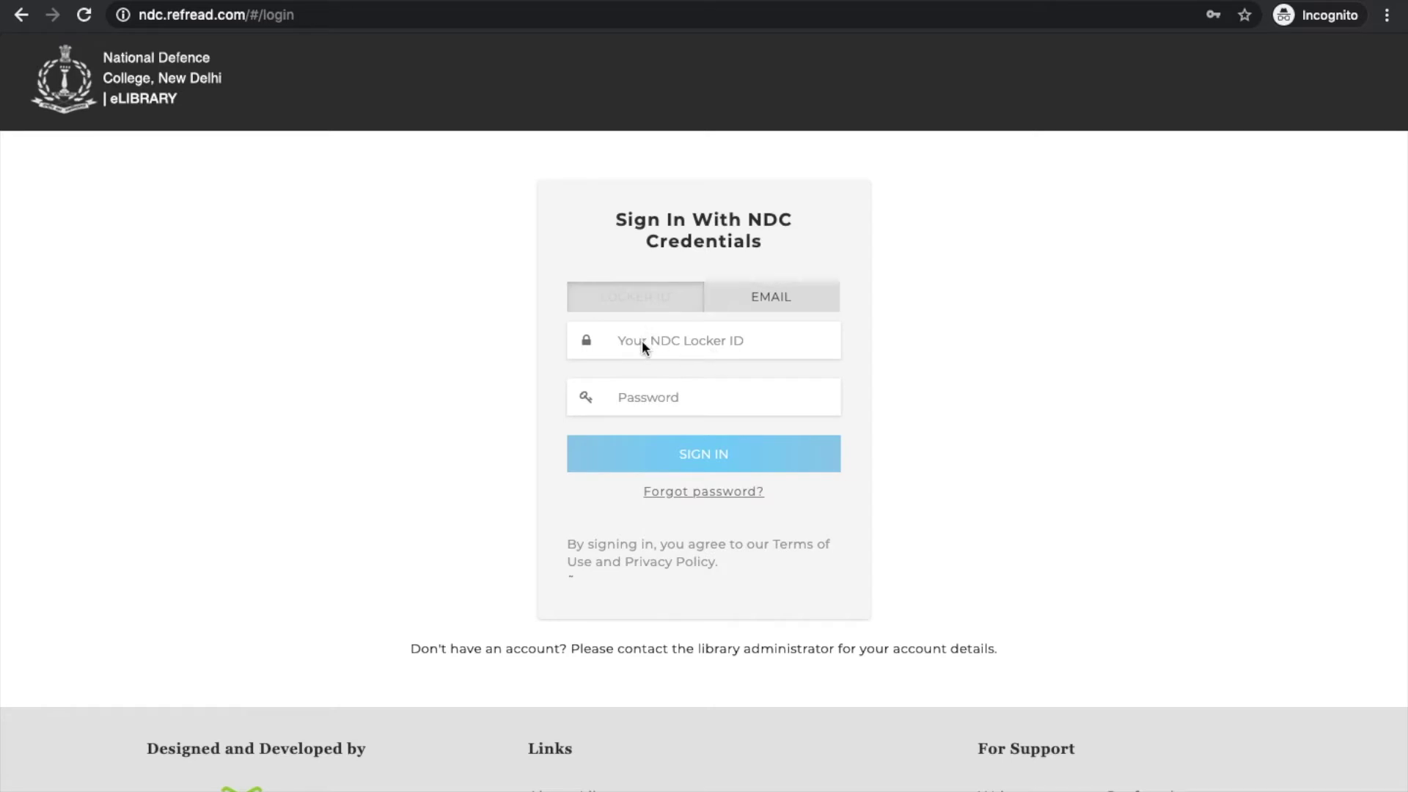
pyautogui.click(775, 306)
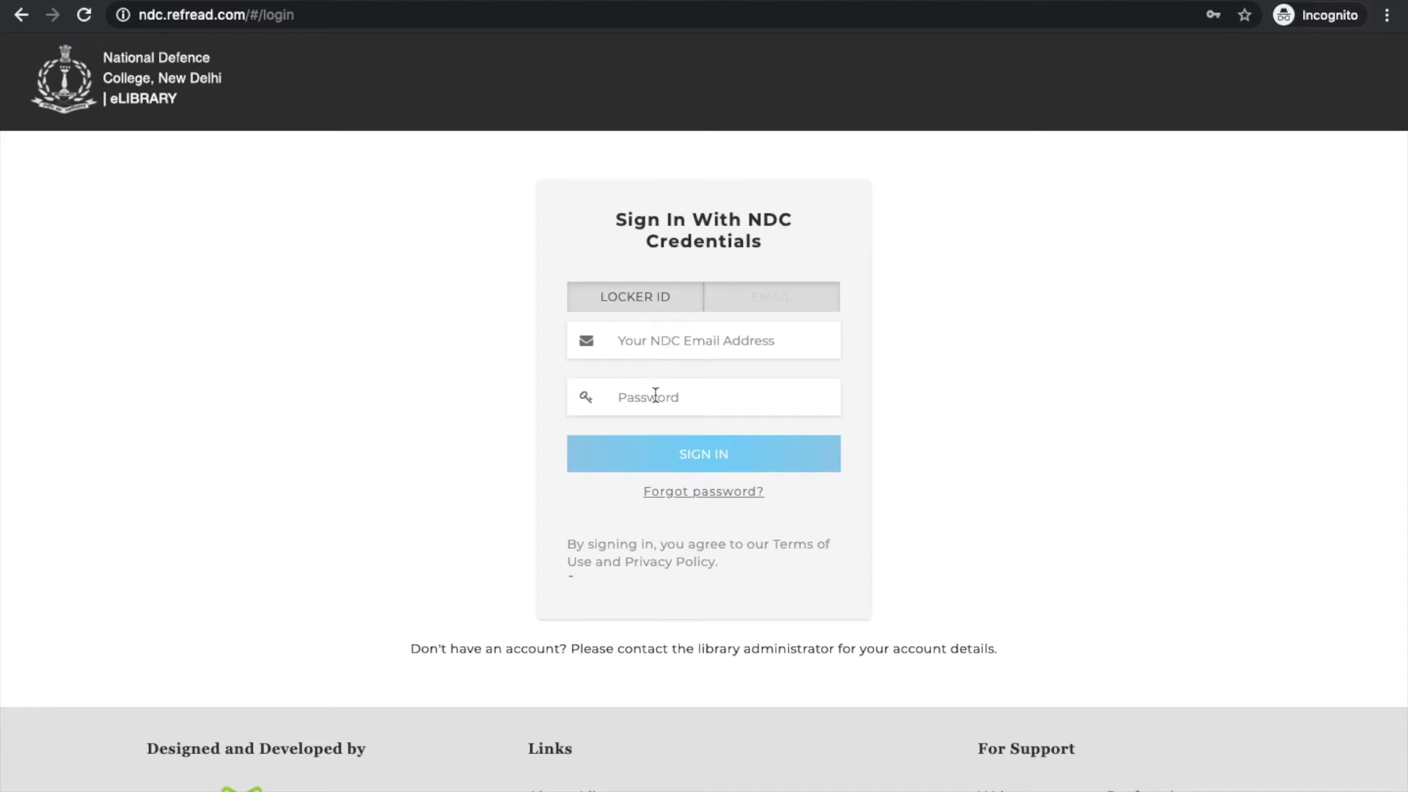
pyautogui.click(652, 313)
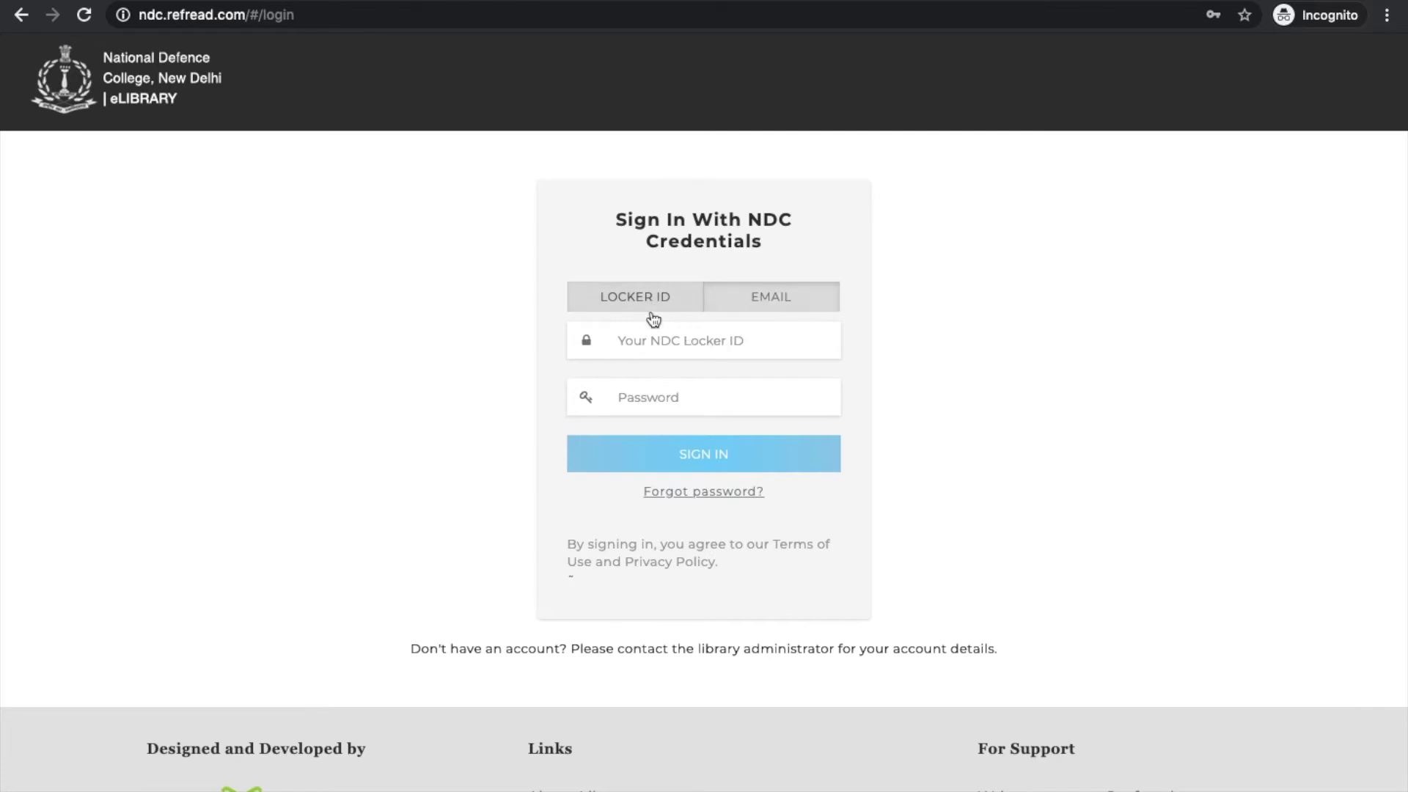
pyautogui.click(676, 341)
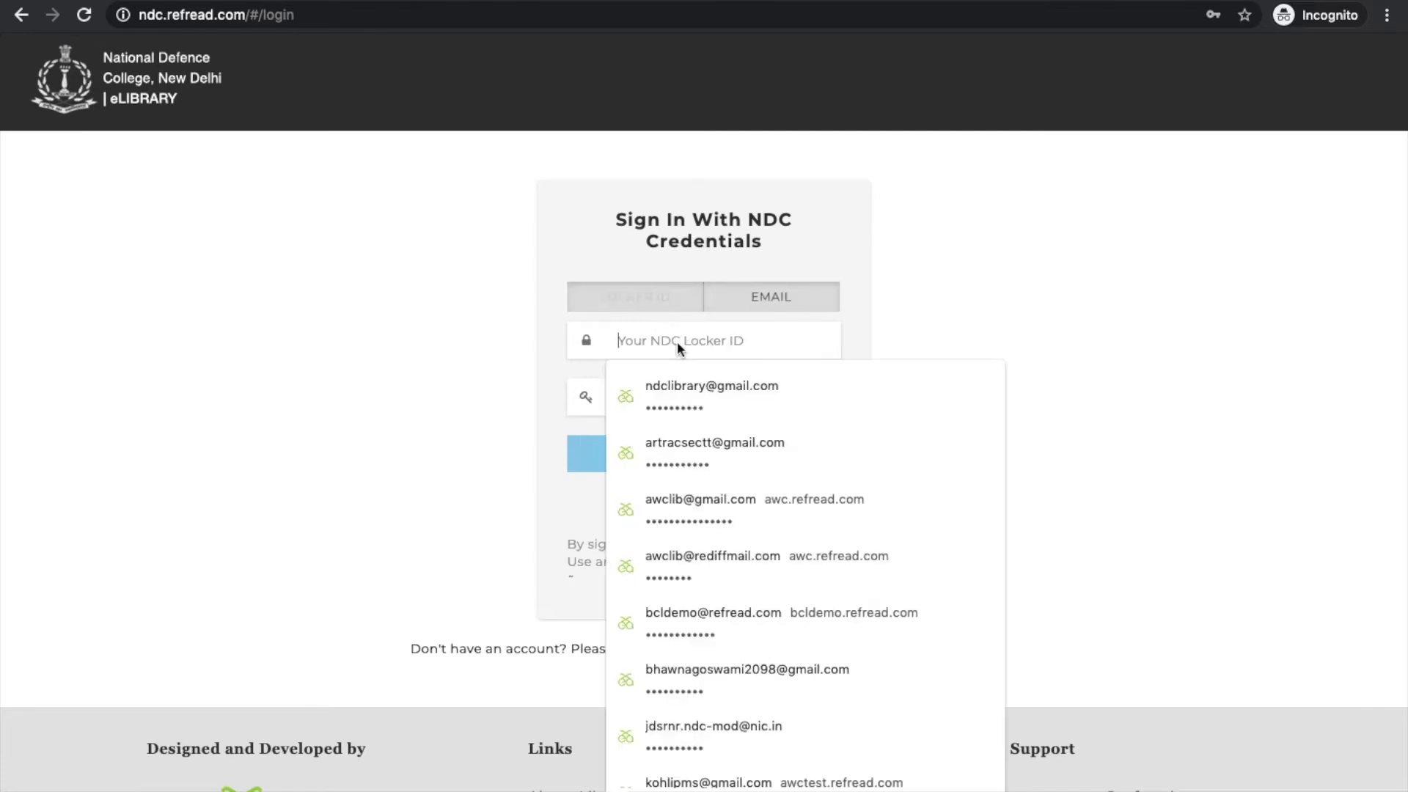
pyautogui.write('00x')
pyautogui.press('Tab')
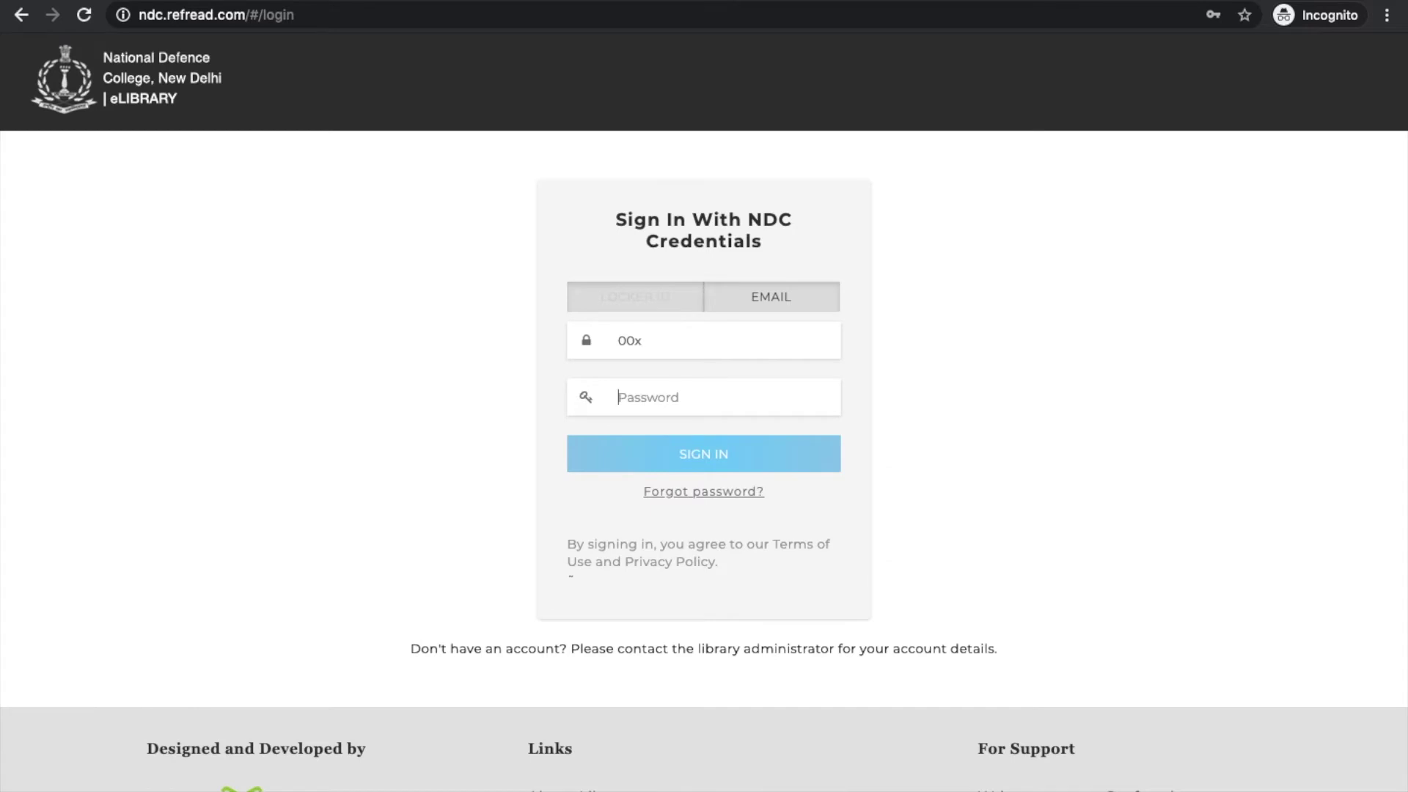
pyautogui.write('******')
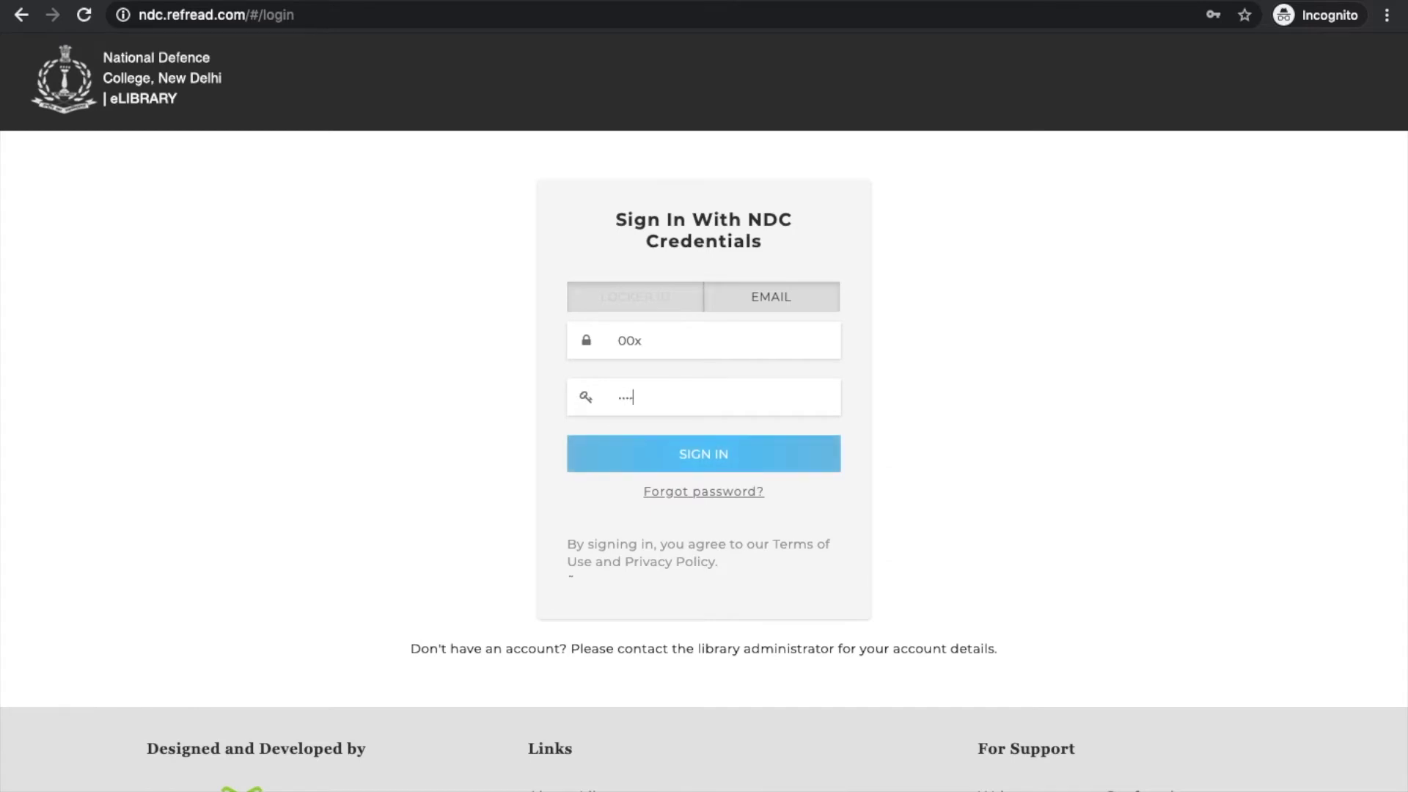
pyautogui.write('*****')
pyautogui.press('Return')
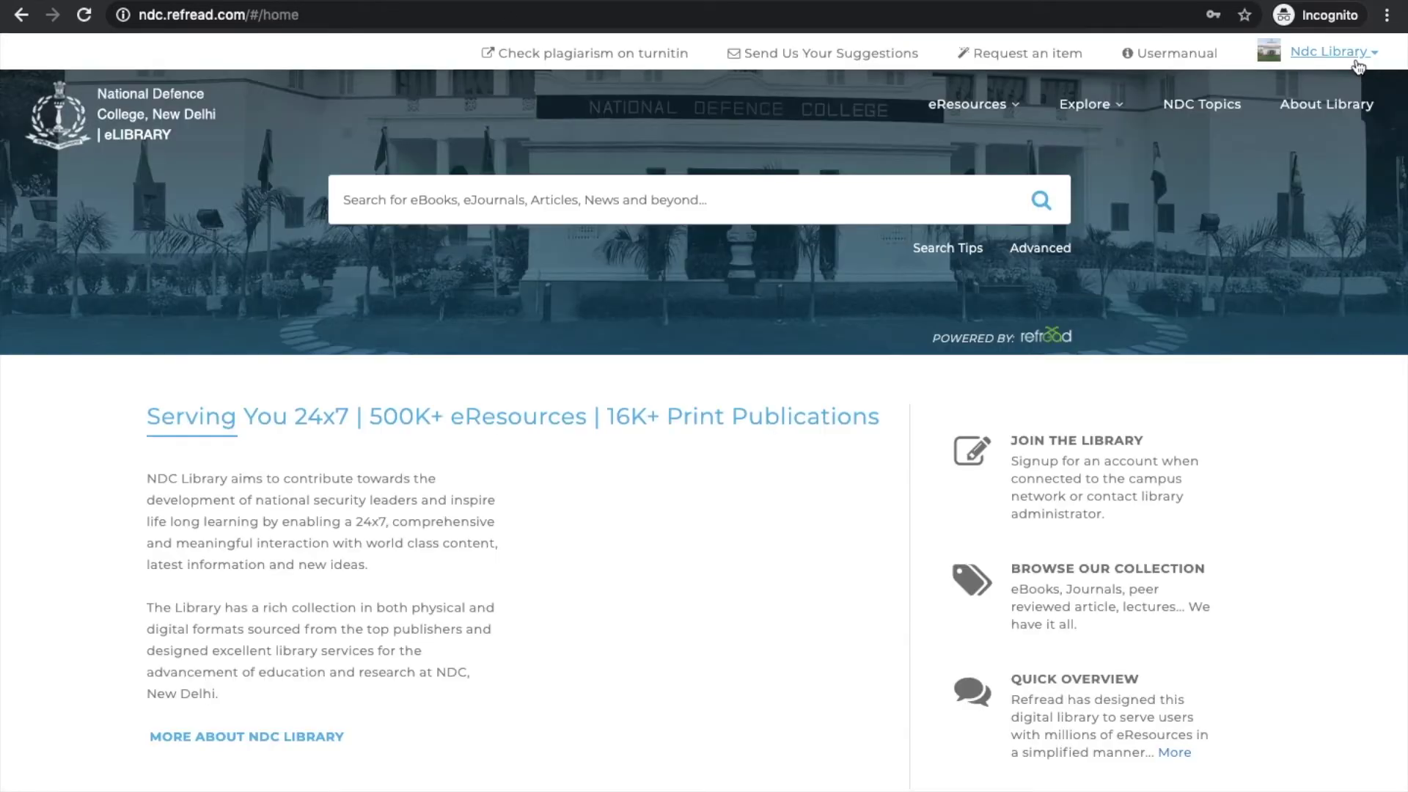
# - Log out of the library account and dismiss the logout notice
pyautogui.click(1357, 62)
pyautogui.click(1259, 208)
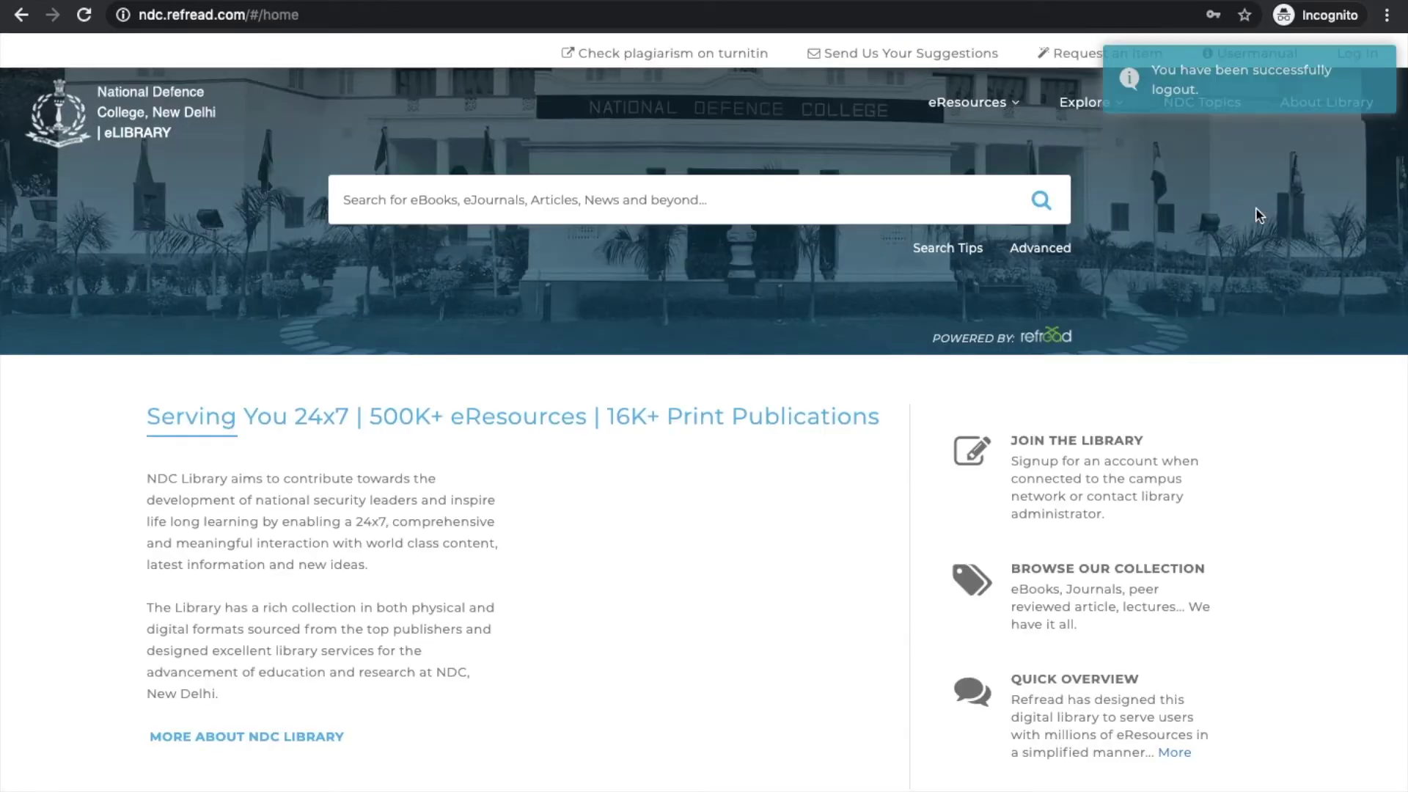
pyautogui.click(1261, 87)
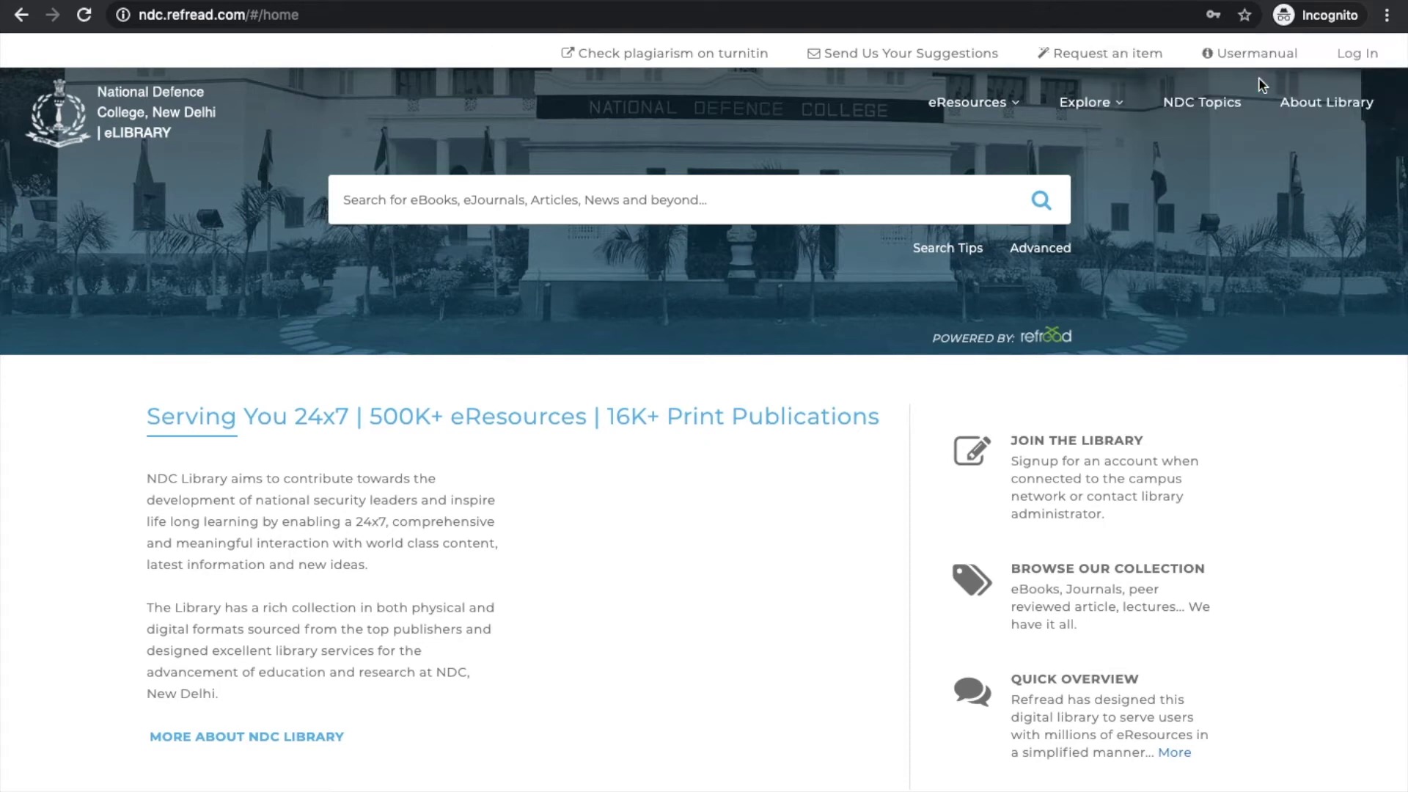
# - Sign back in on the EMAIL tab using the saved email address and password
pyautogui.click(1353, 56)
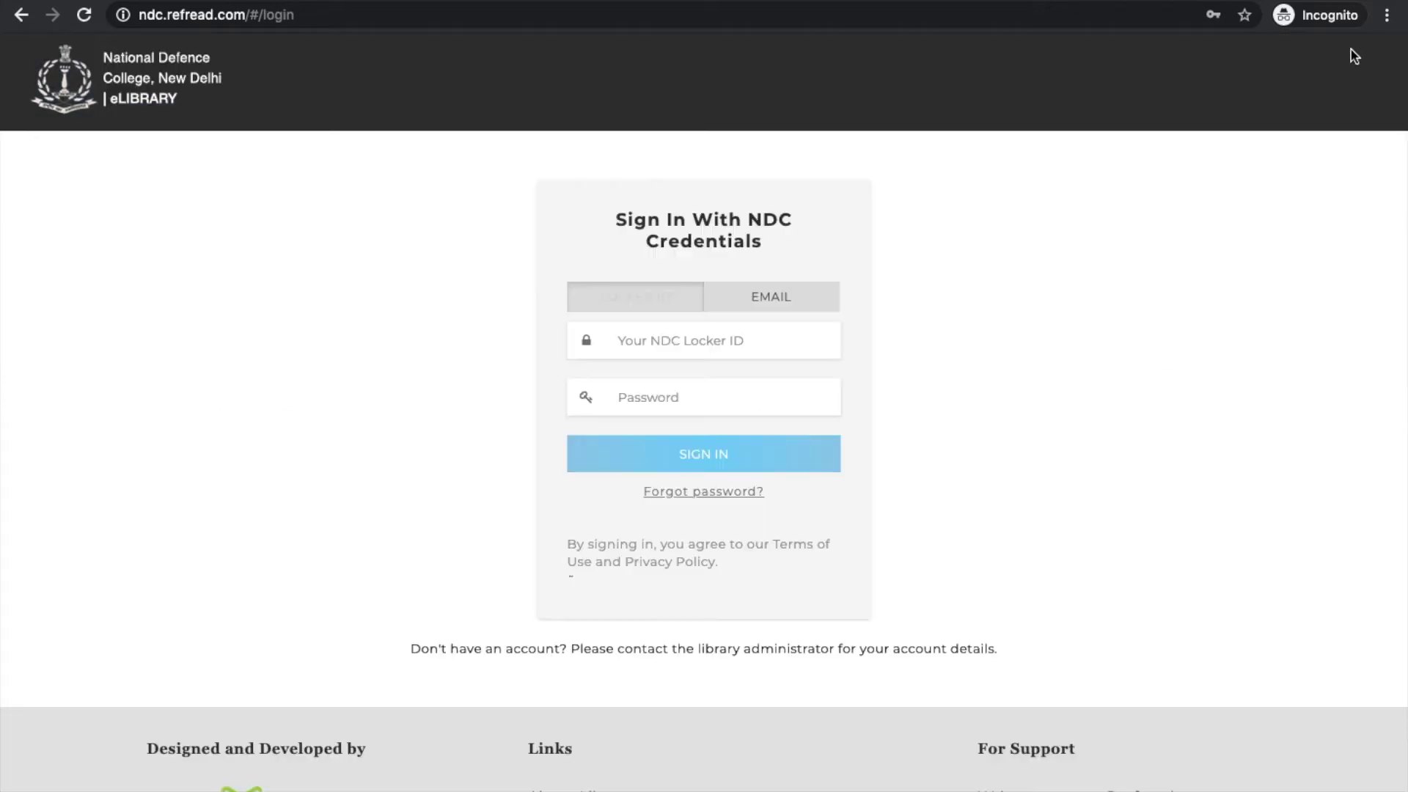
pyautogui.click(749, 307)
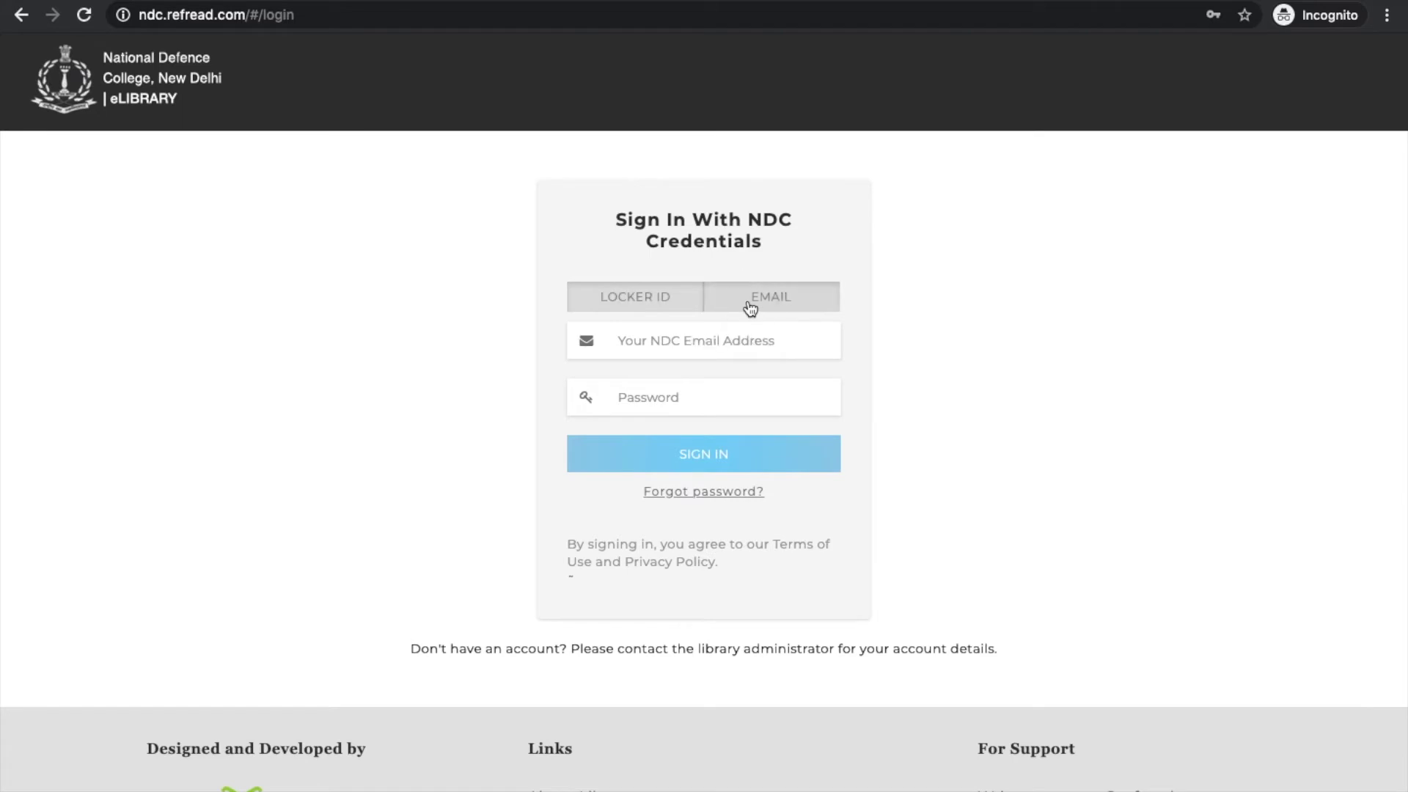
pyautogui.click(702, 337)
pyautogui.click(689, 386)
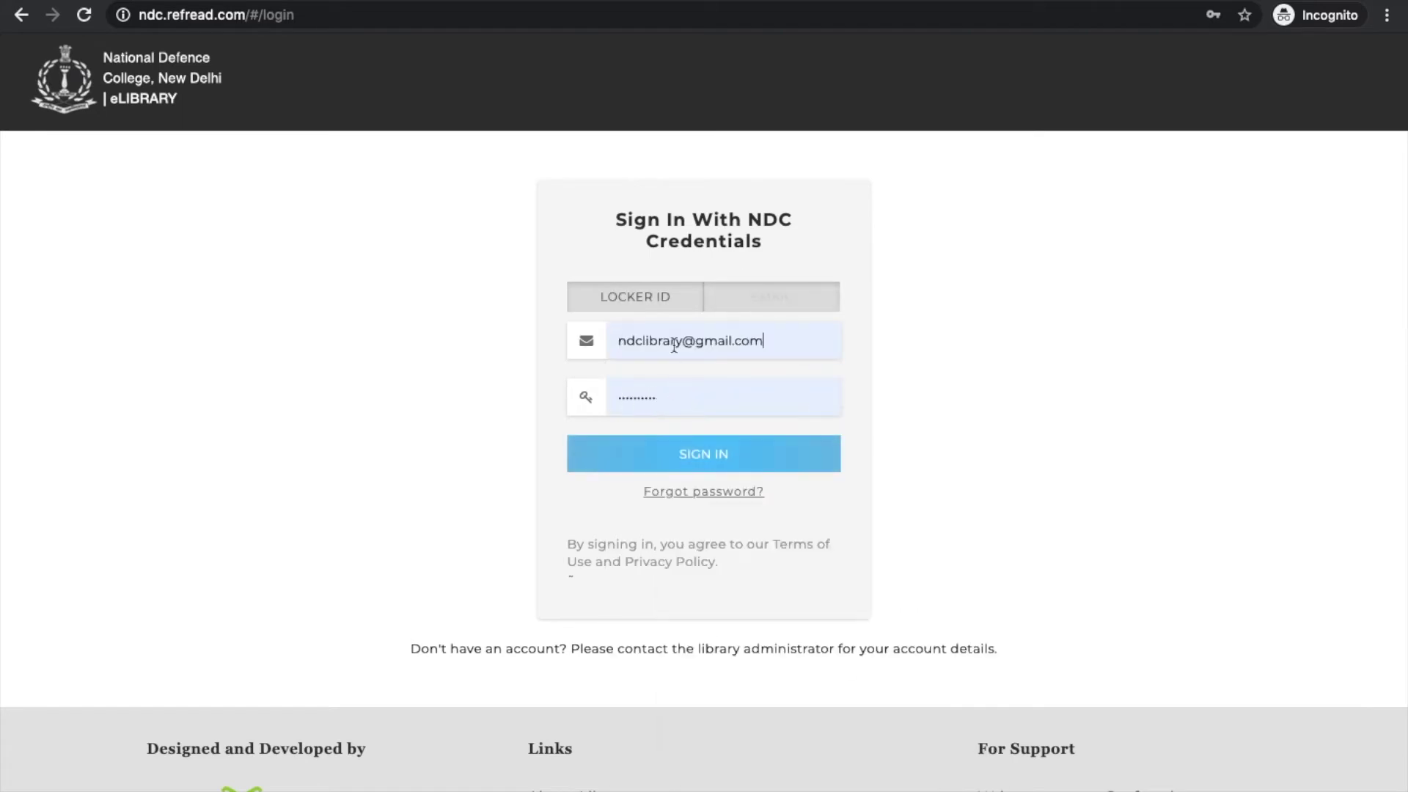
pyautogui.click(689, 455)
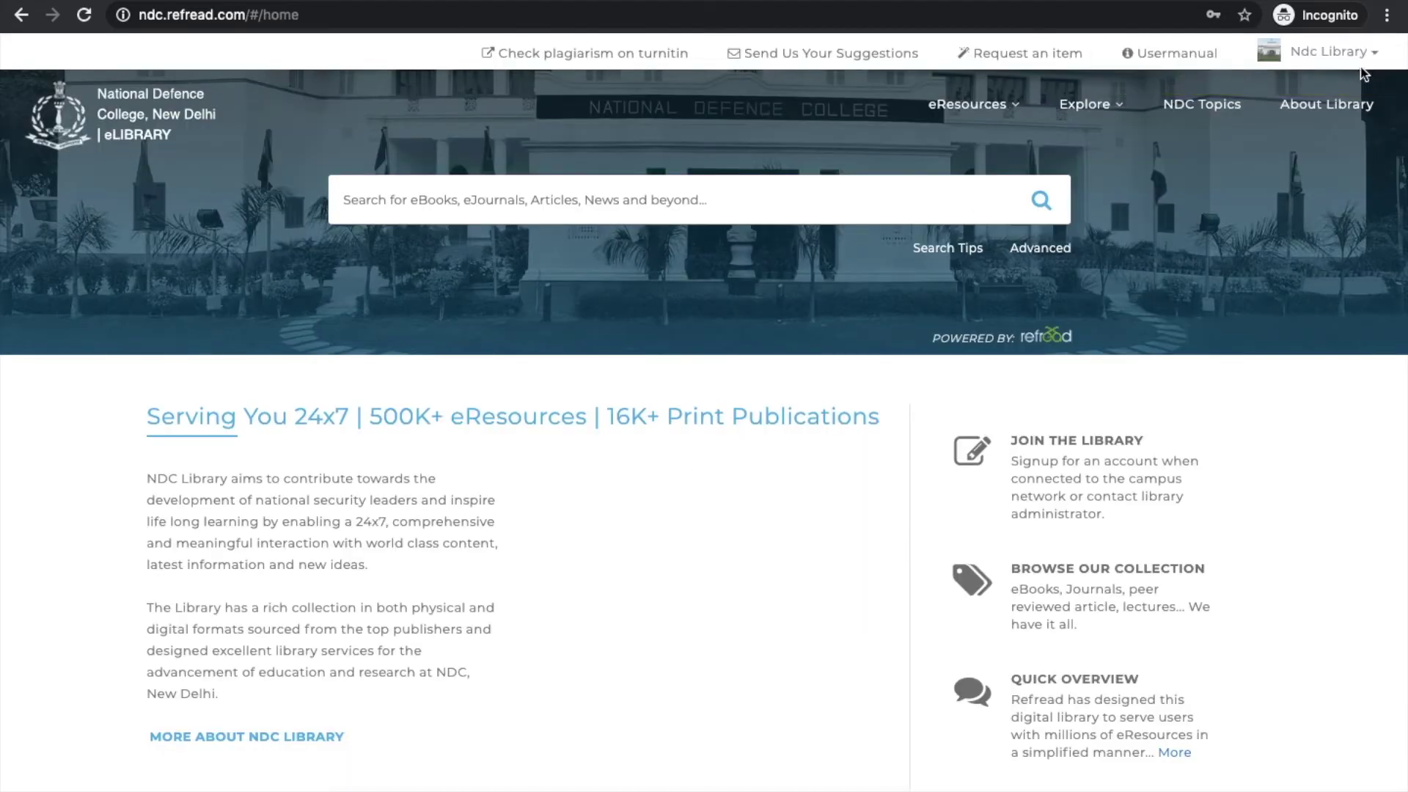
# - On the Change Password page, enter and submit the current account password
pyautogui.click(1361, 48)
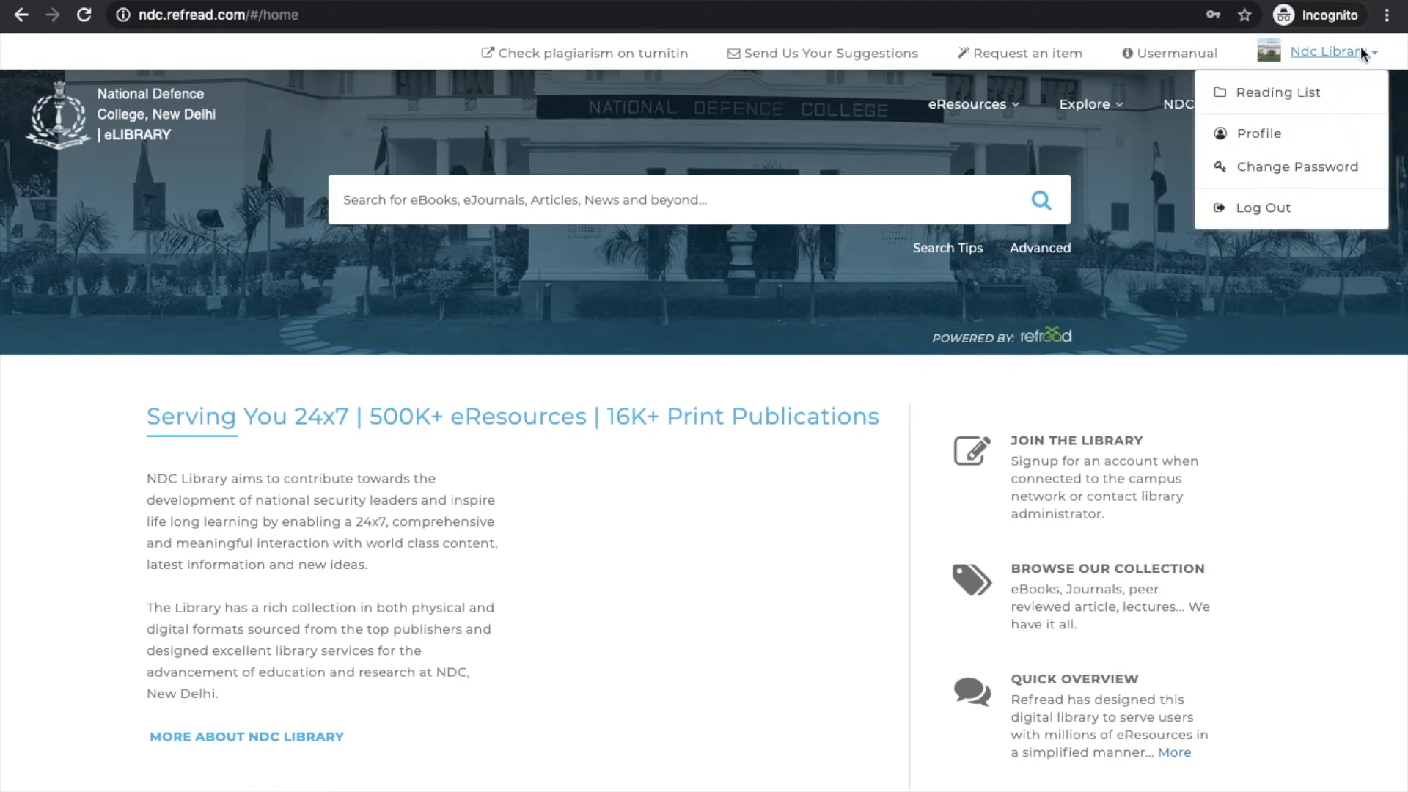
pyautogui.click(1283, 166)
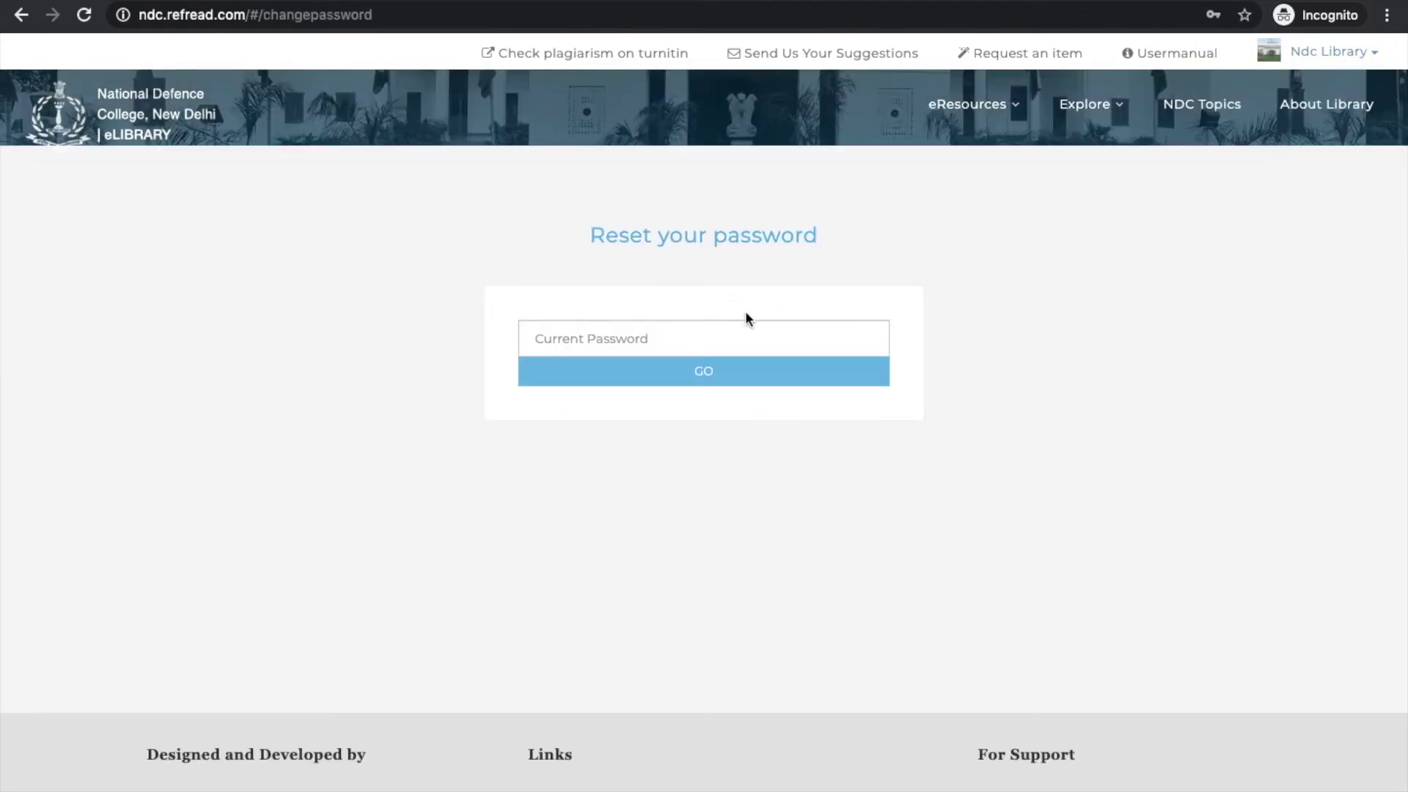
pyautogui.click(728, 334)
pyautogui.write('***')
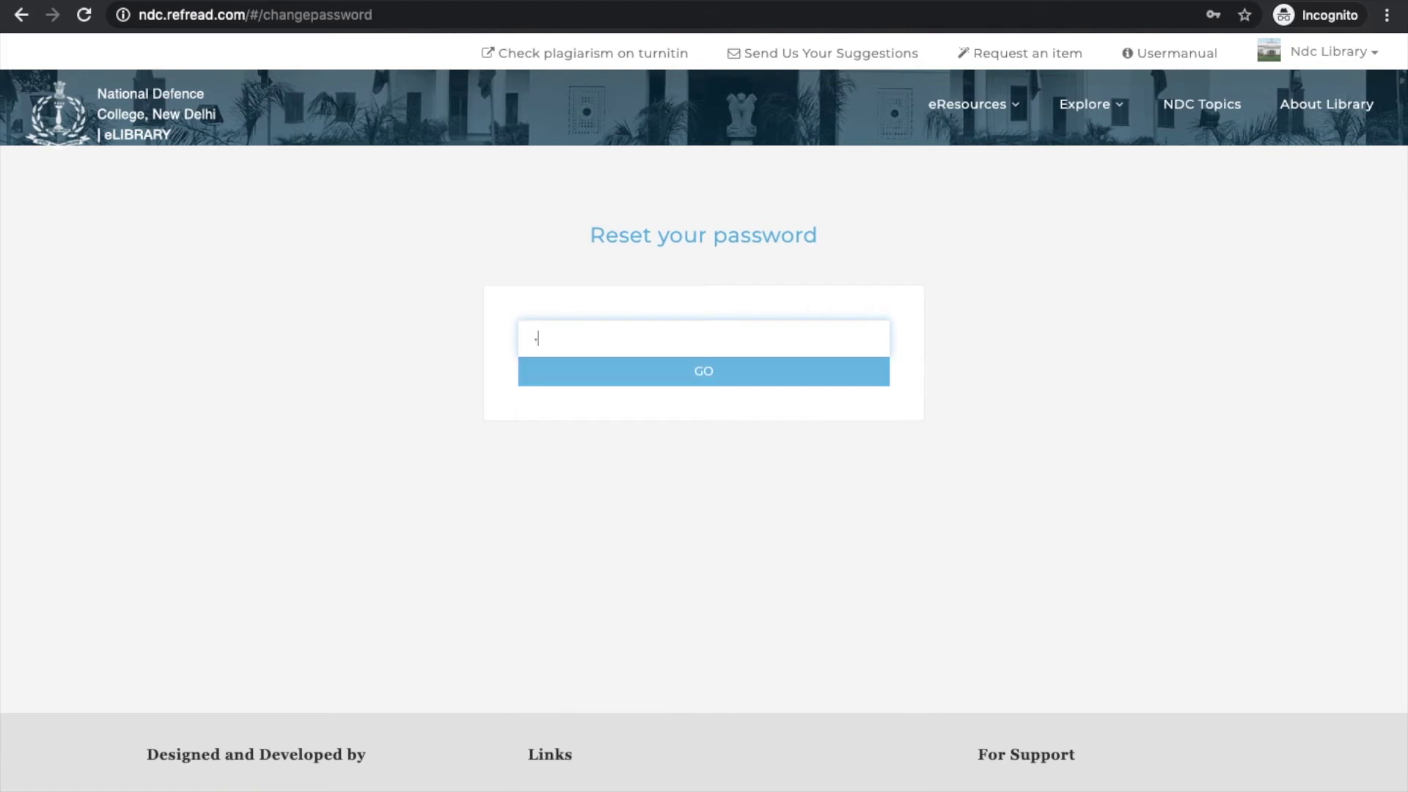
pyautogui.write('*******')
pyautogui.press('Return')
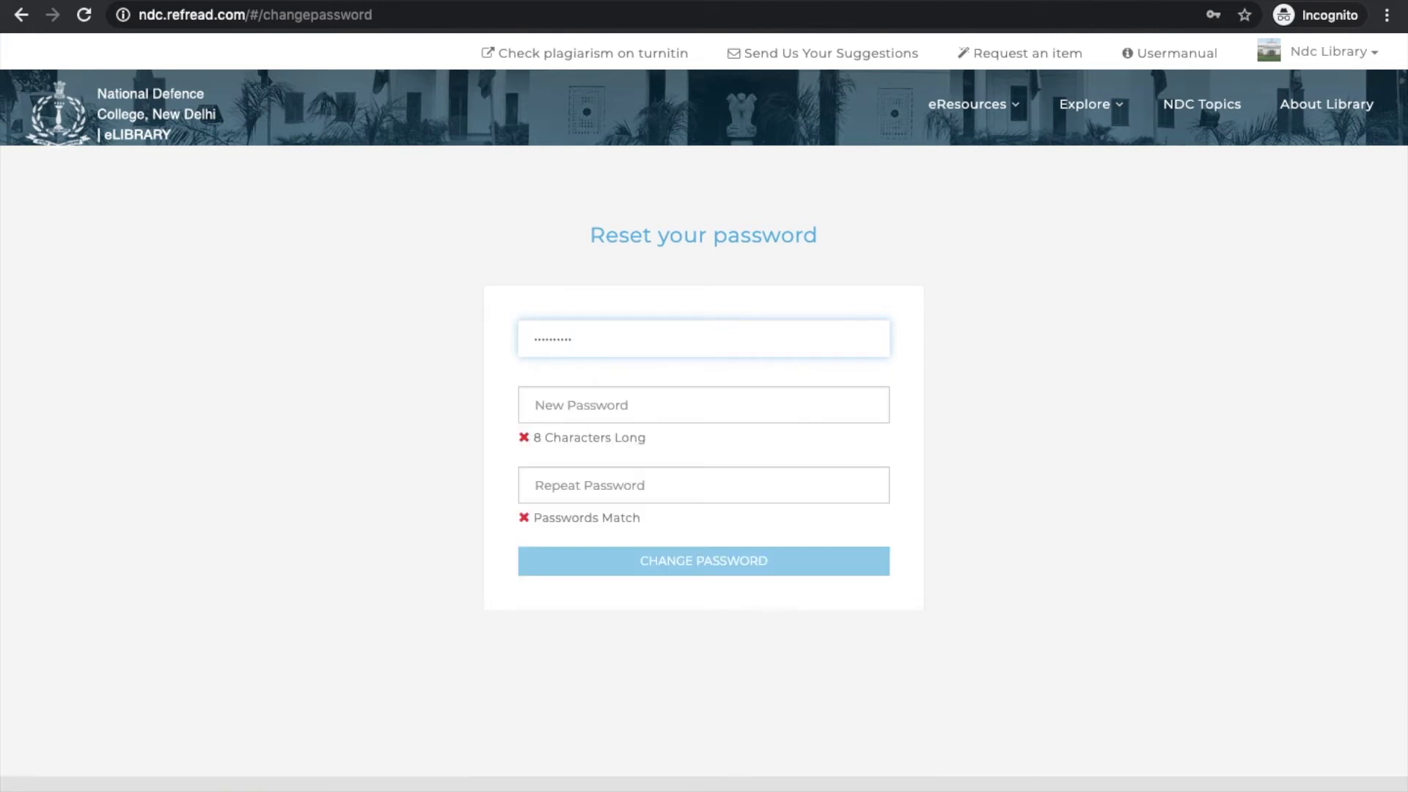
# - Fill in the new password and its repeat, then log out of the account
pyautogui.click(633, 408)
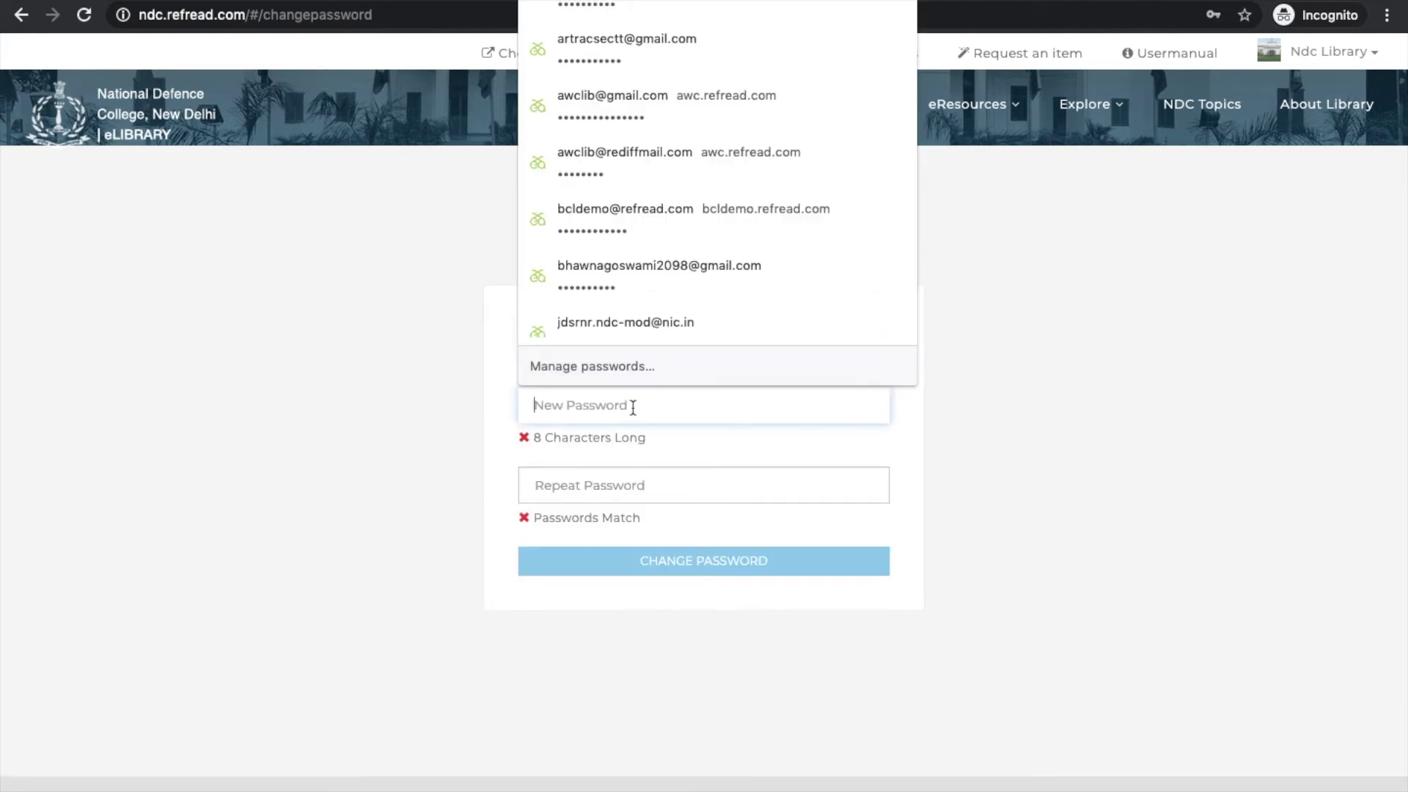
pyautogui.write('*******')
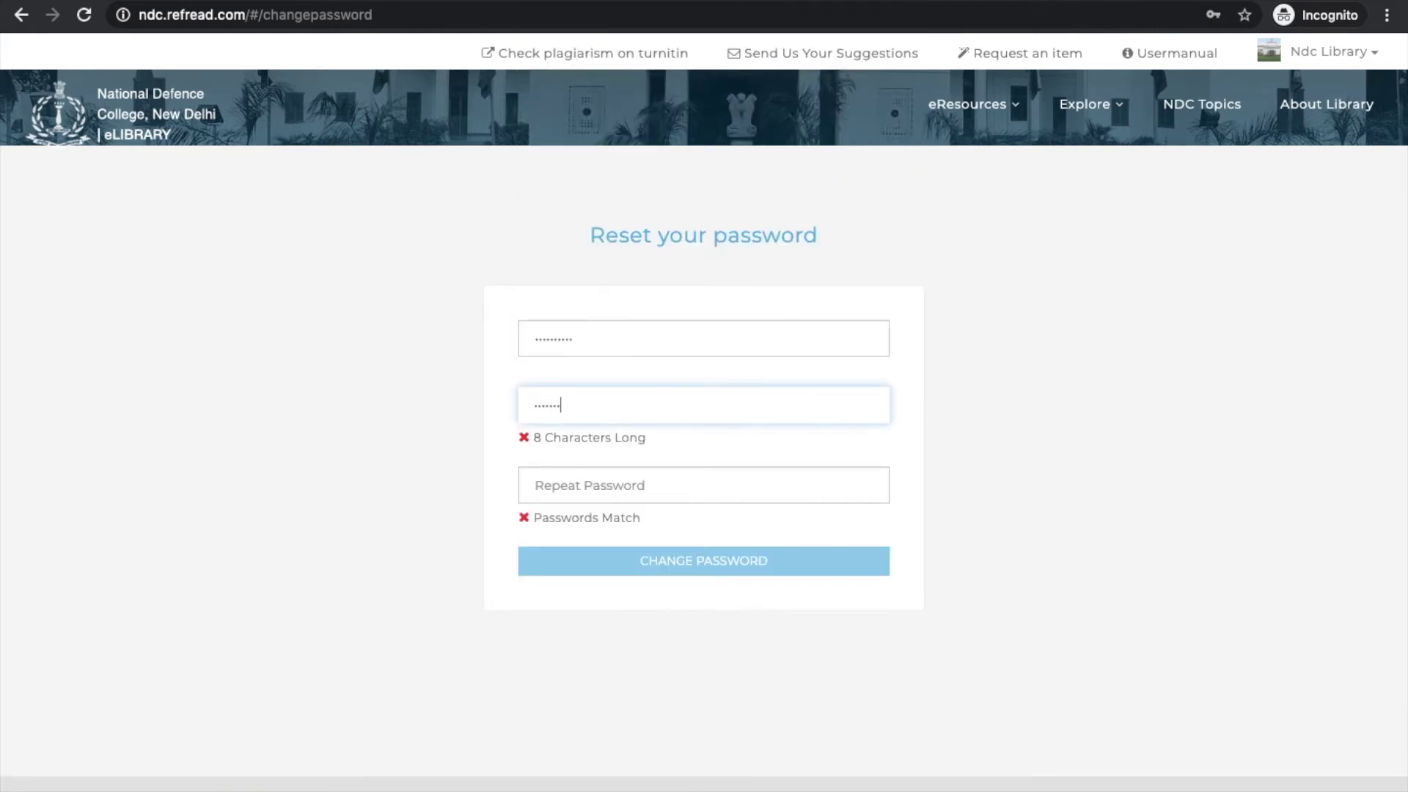
pyautogui.click(622, 494)
pyautogui.write('*******')
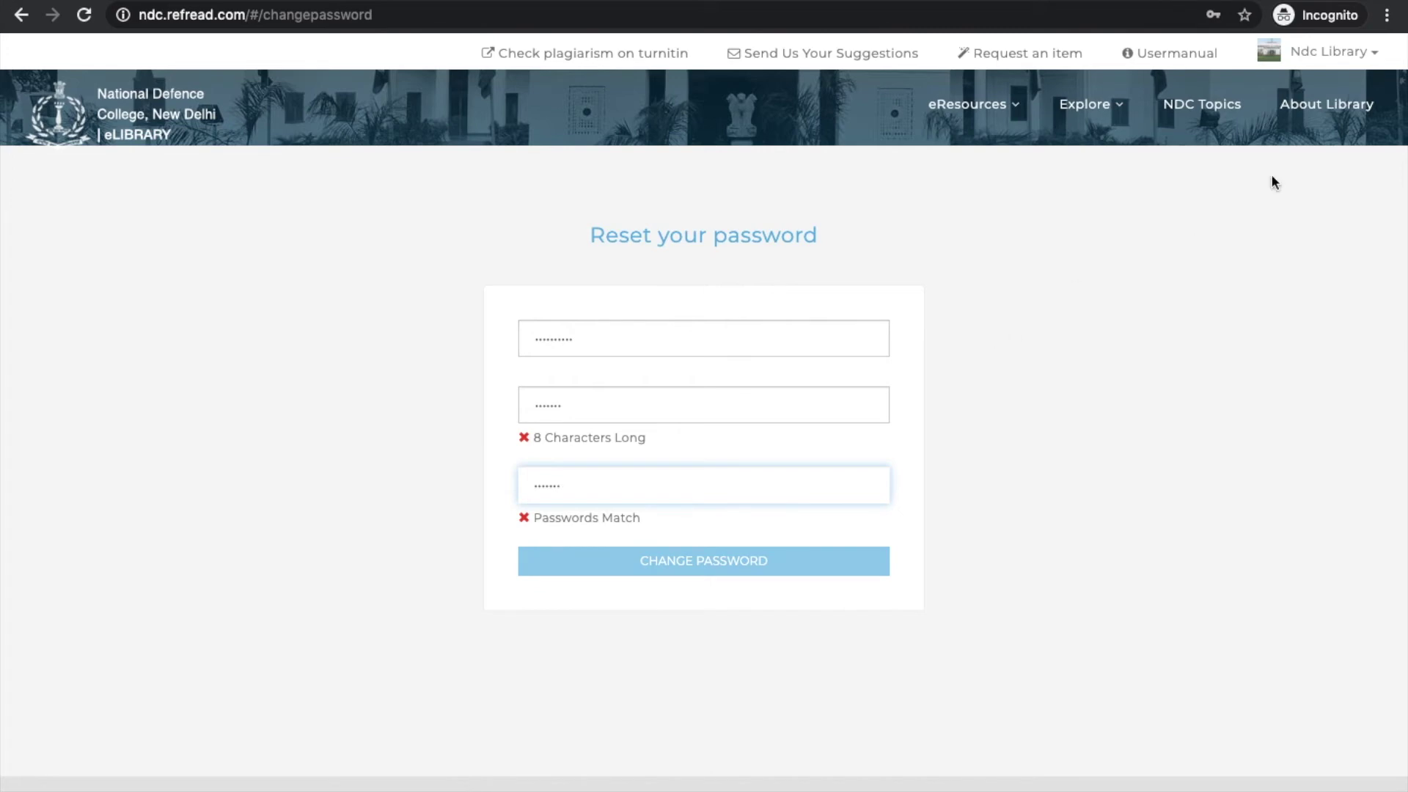
pyautogui.click(1354, 51)
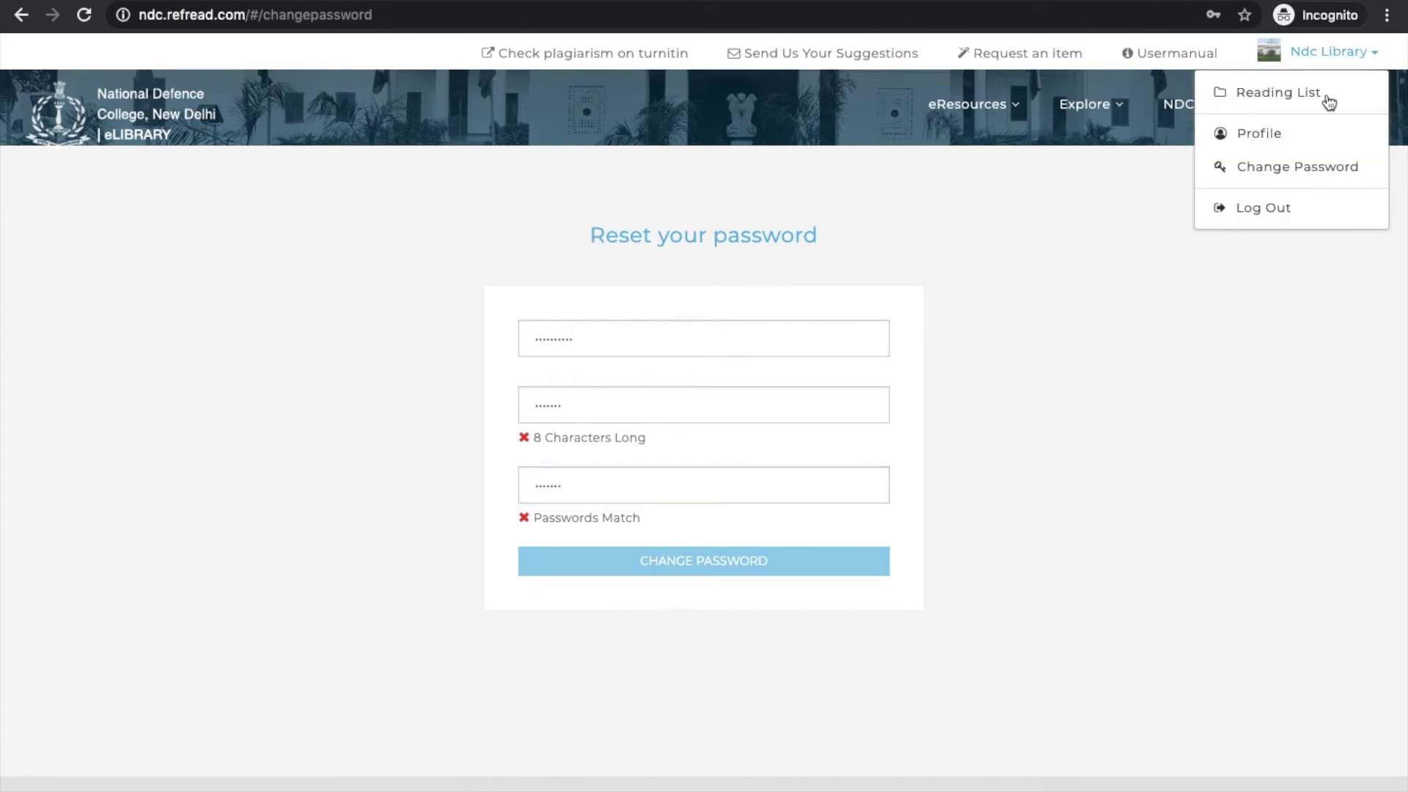
pyautogui.click(1265, 209)
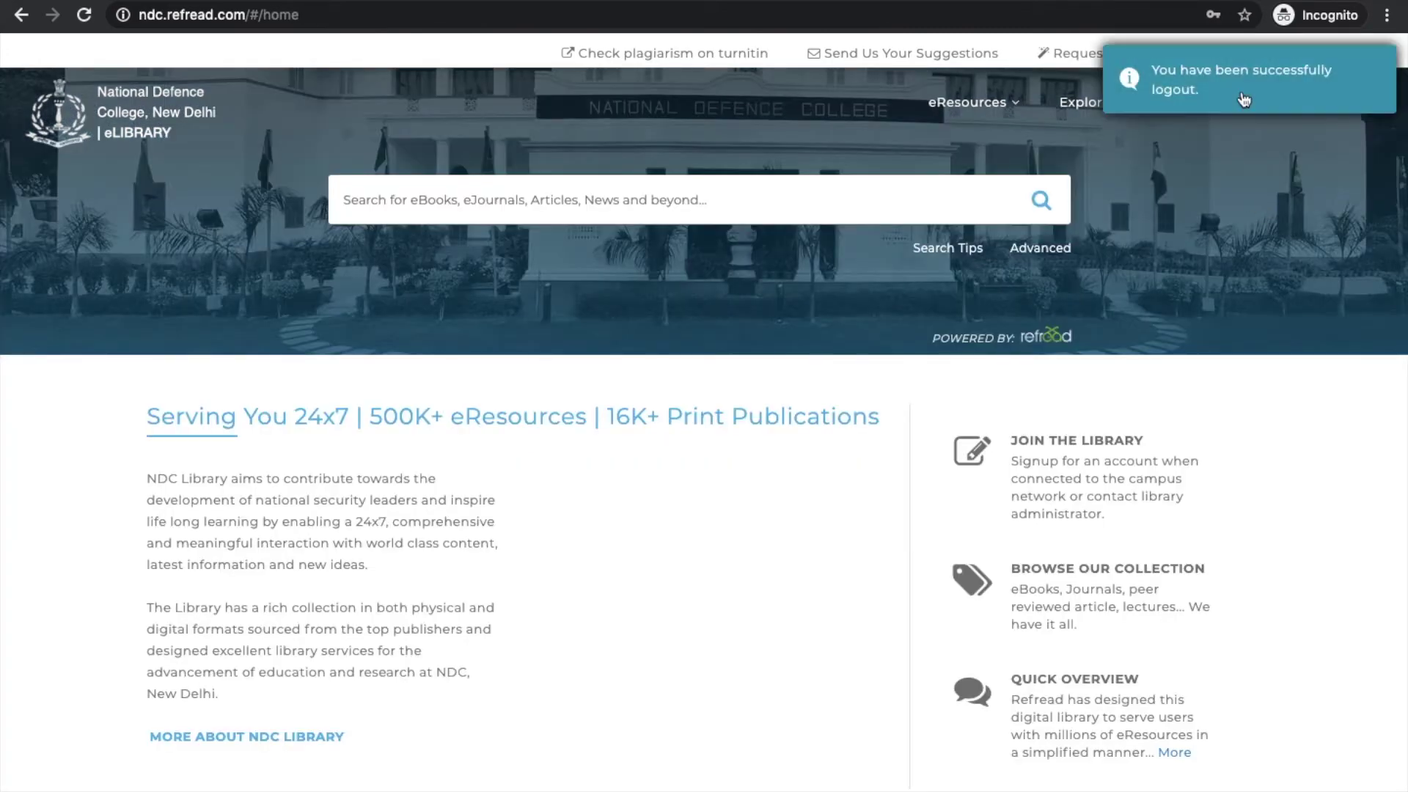
# - Open the Forgot Password form and switch it to the EMAIL option
pyautogui.click(1355, 60)
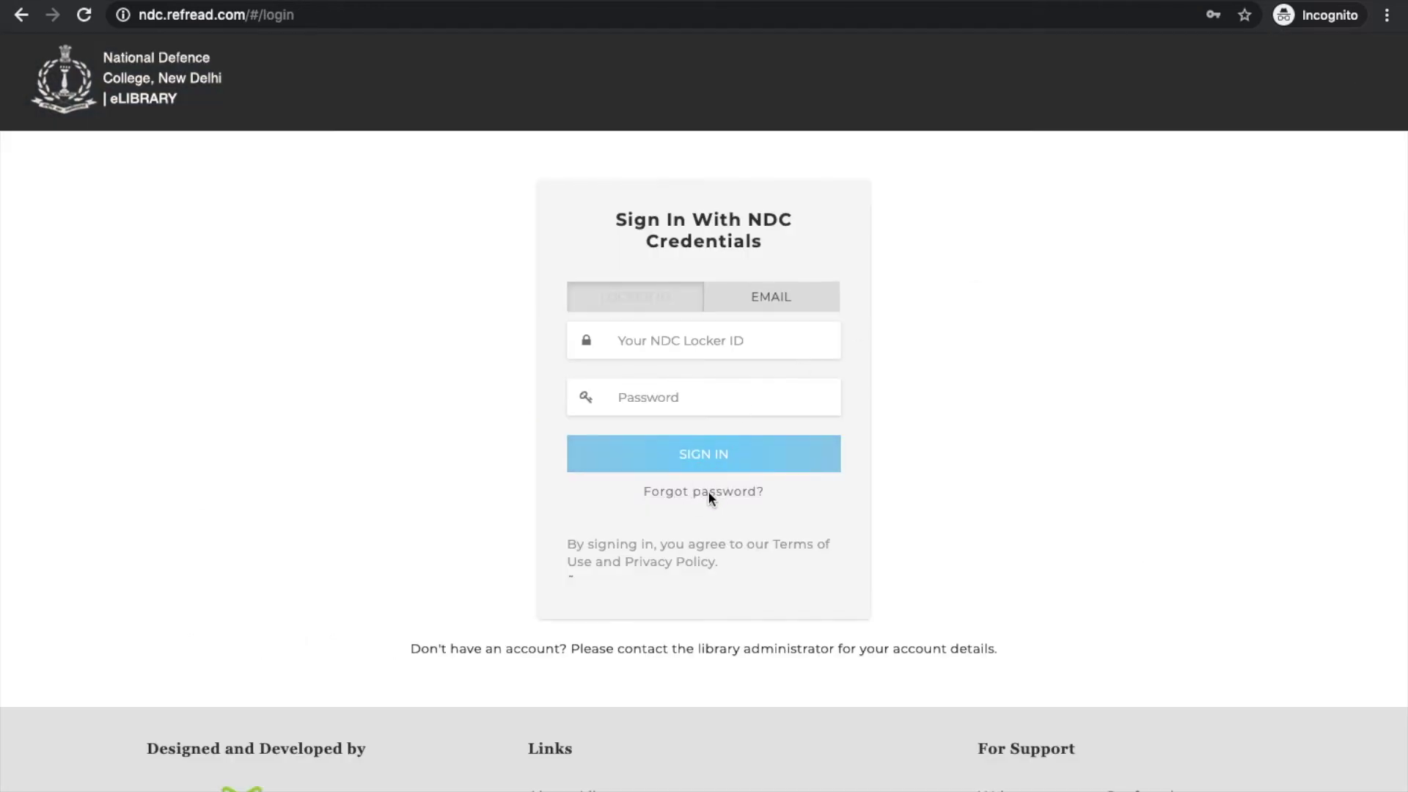
pyautogui.click(707, 491)
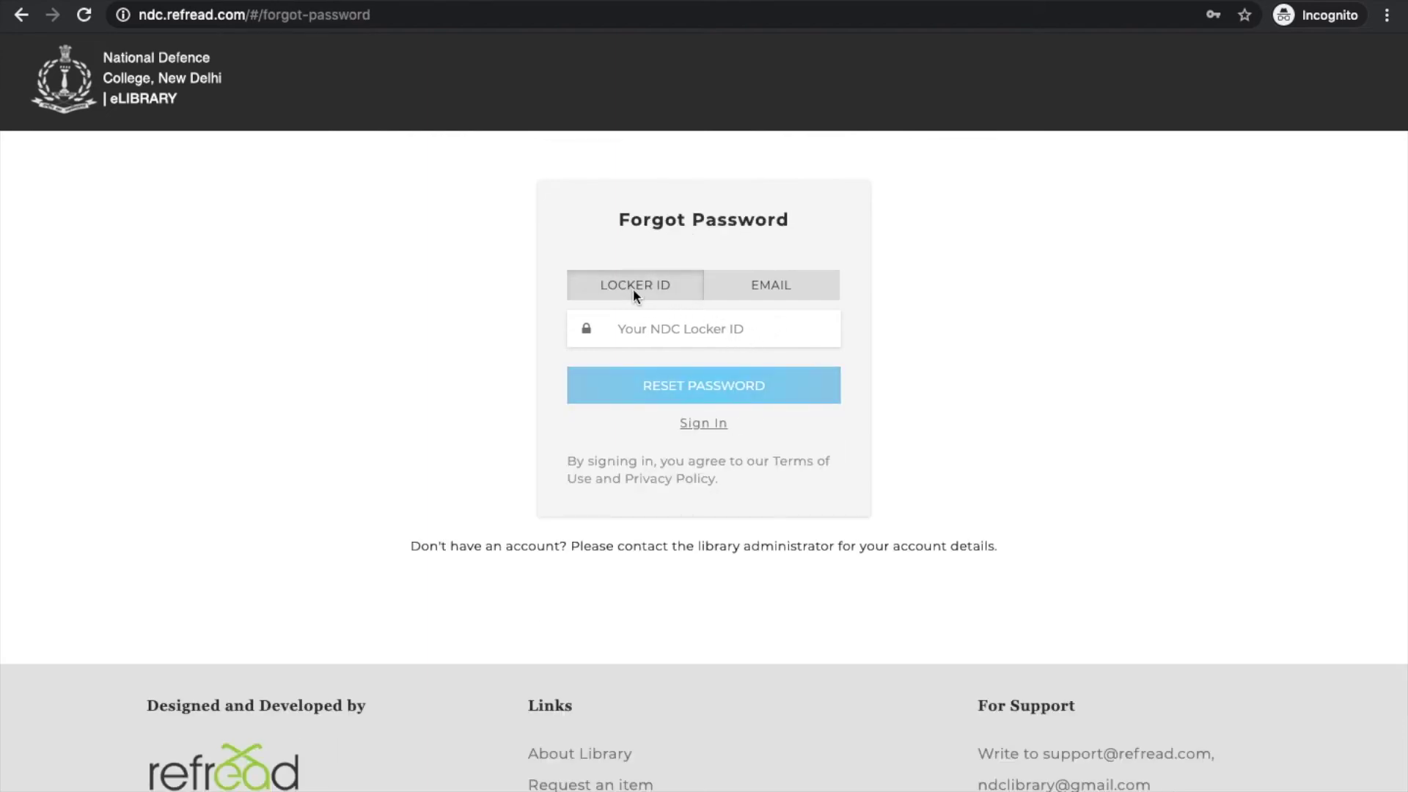
pyautogui.click(728, 301)
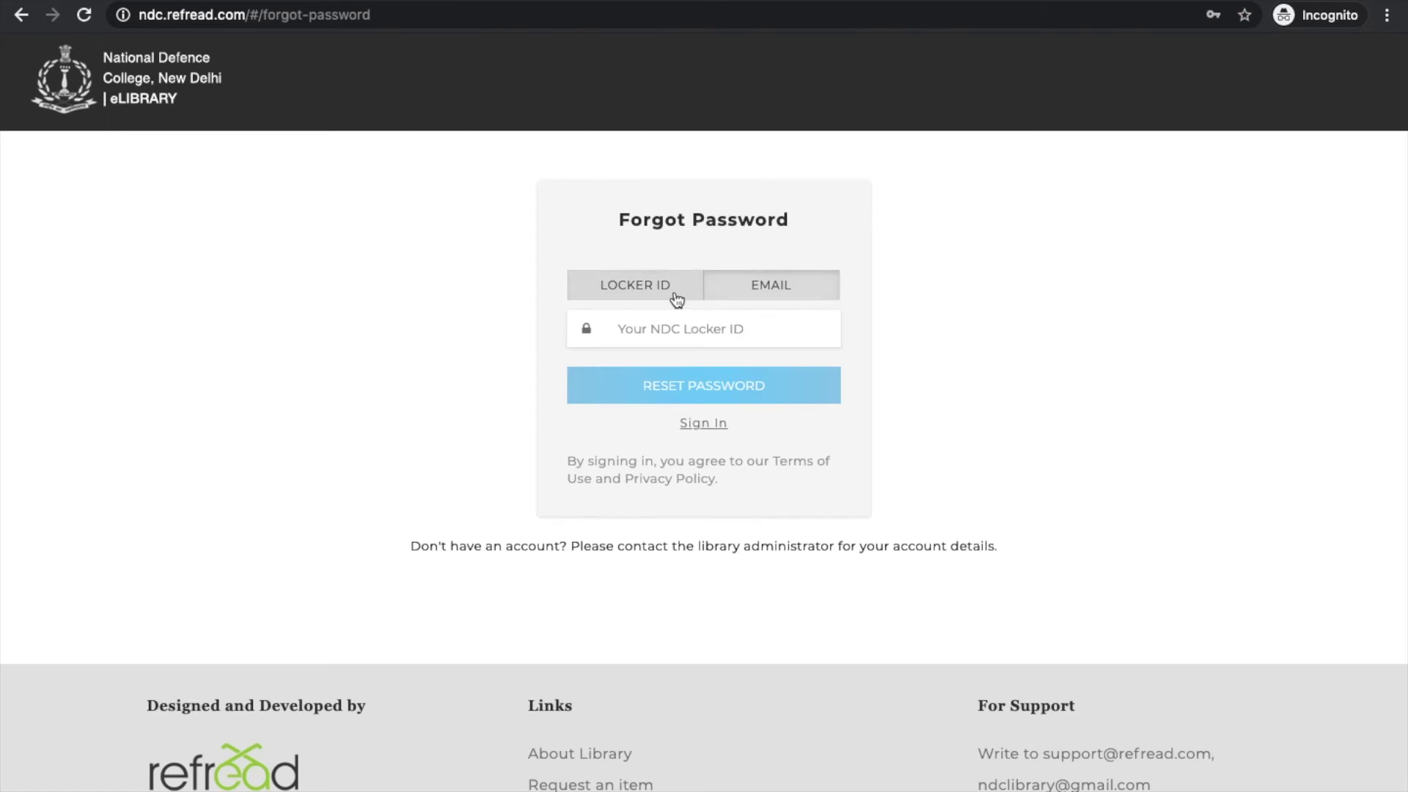
pyautogui.click(743, 293)
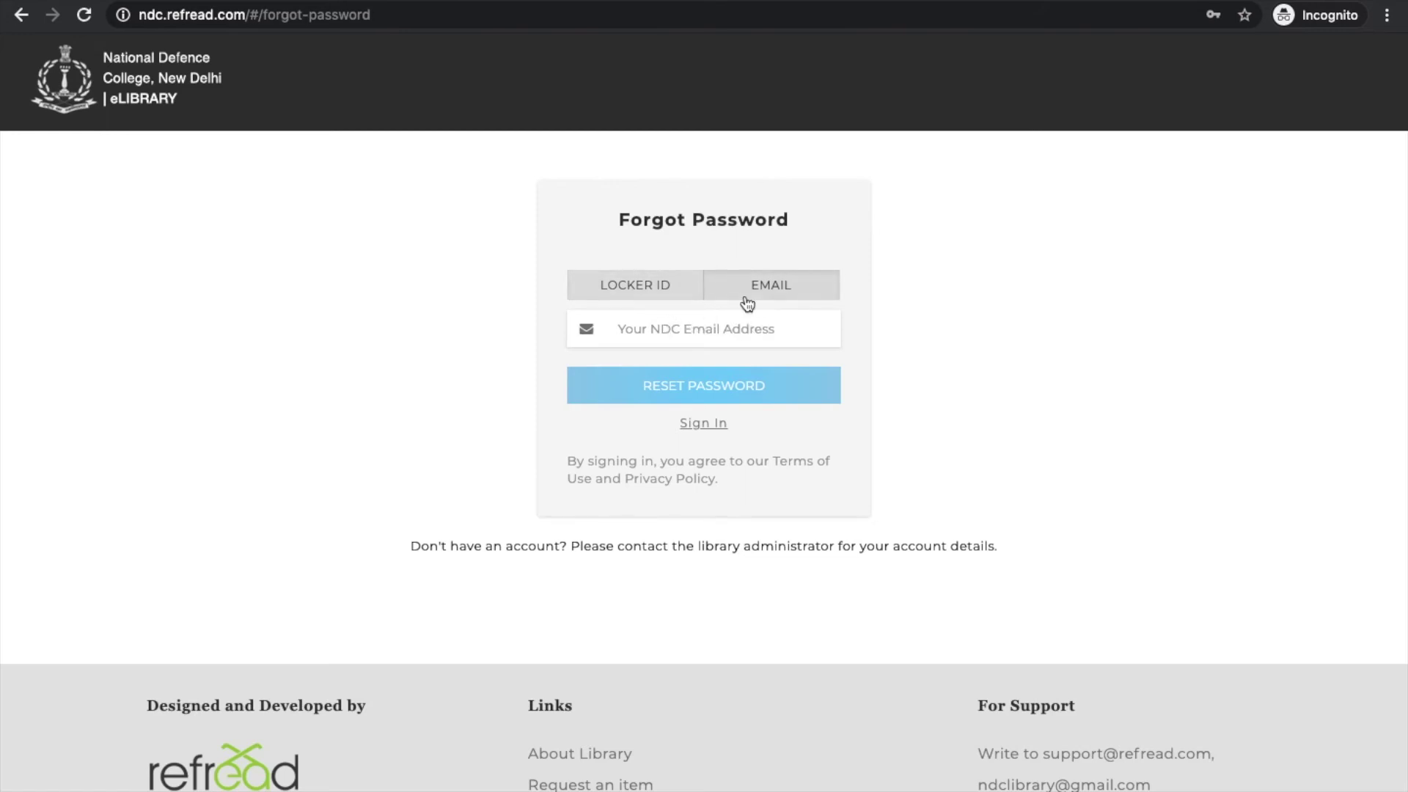
# - Fill in the saved library email address, then switch over to the Gmail mailbox
pyautogui.click(710, 332)
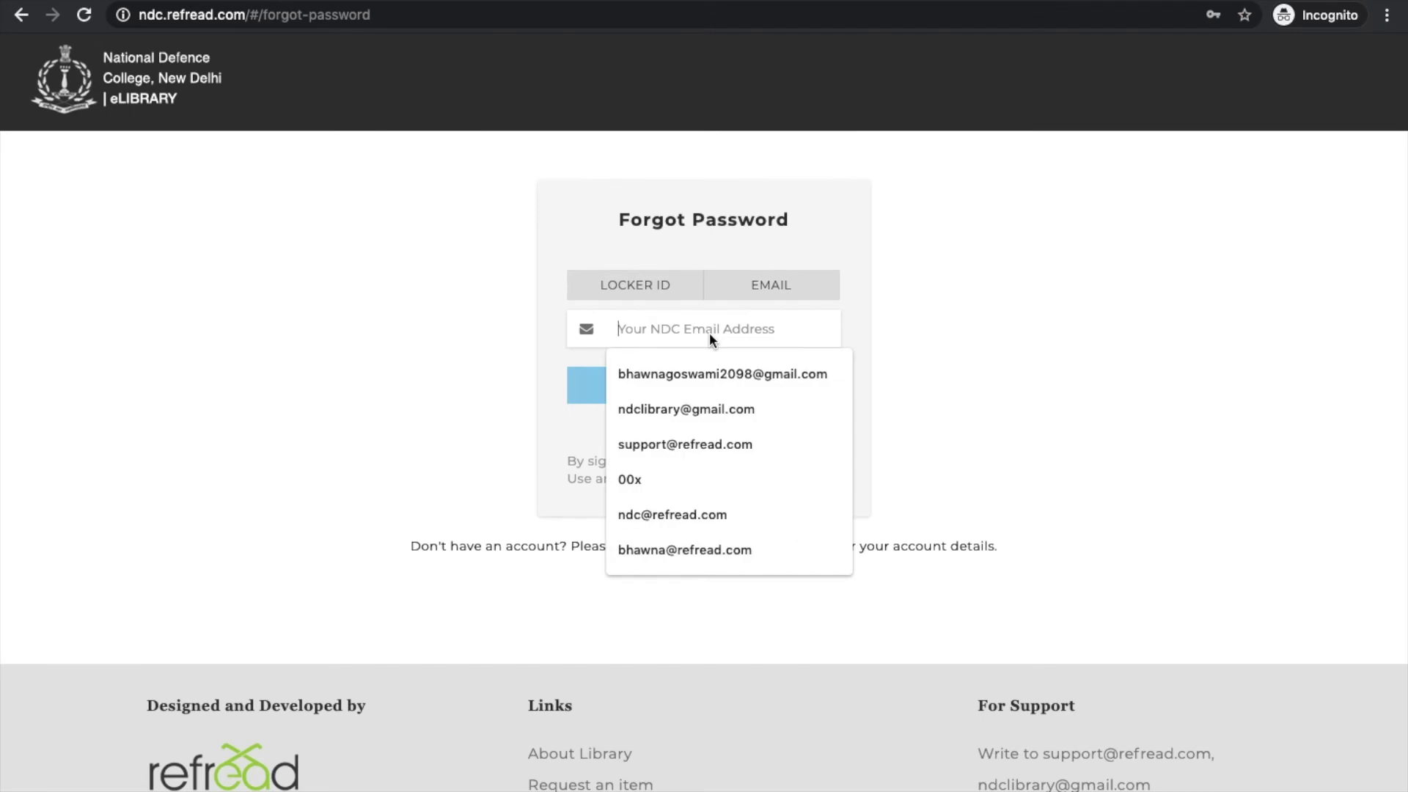
pyautogui.write('ndc')
pyautogui.click(703, 357)
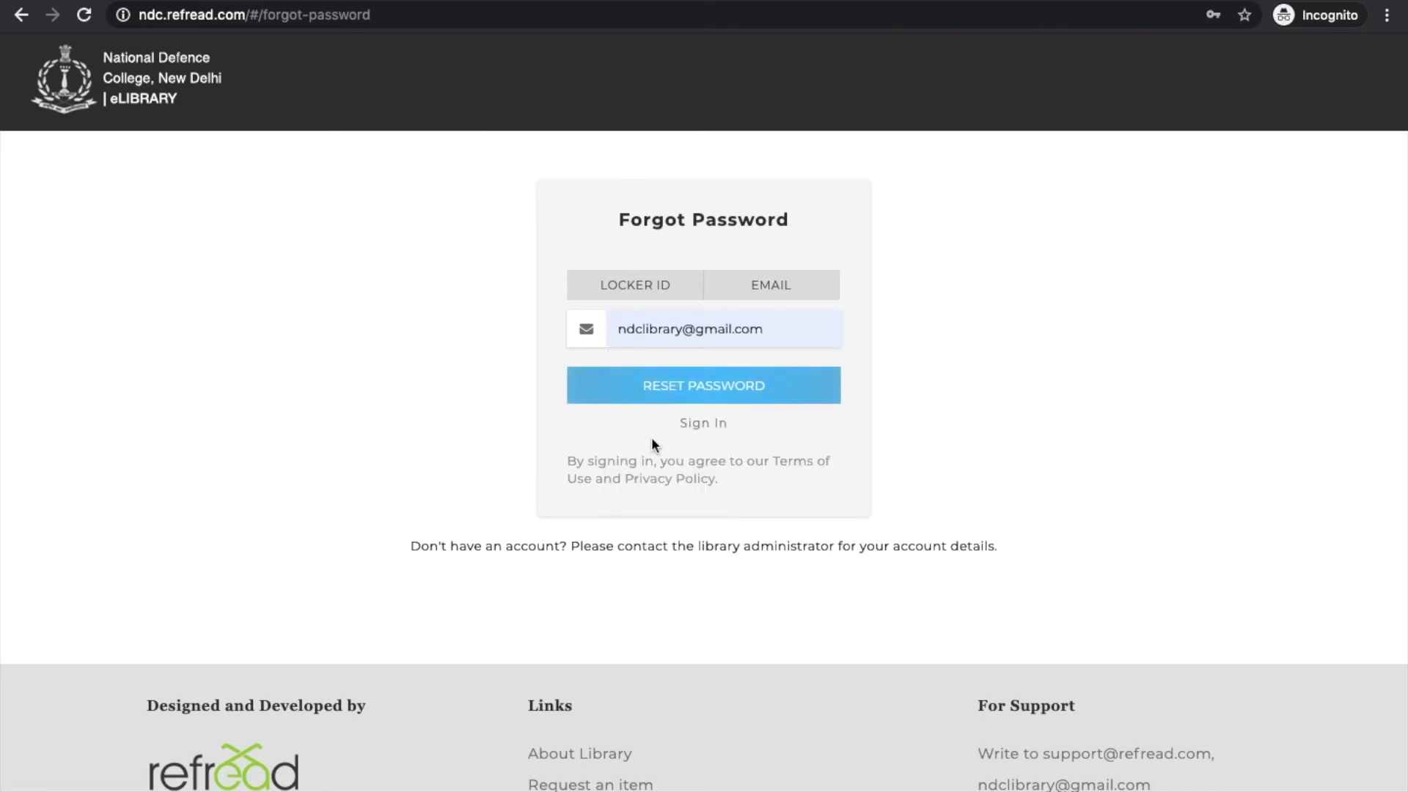
pyautogui.hotkey('ctrl', 'Right')
# - Return from the Forgot Password page to the NDC eLibrary home page
pyautogui.click(122, 113)
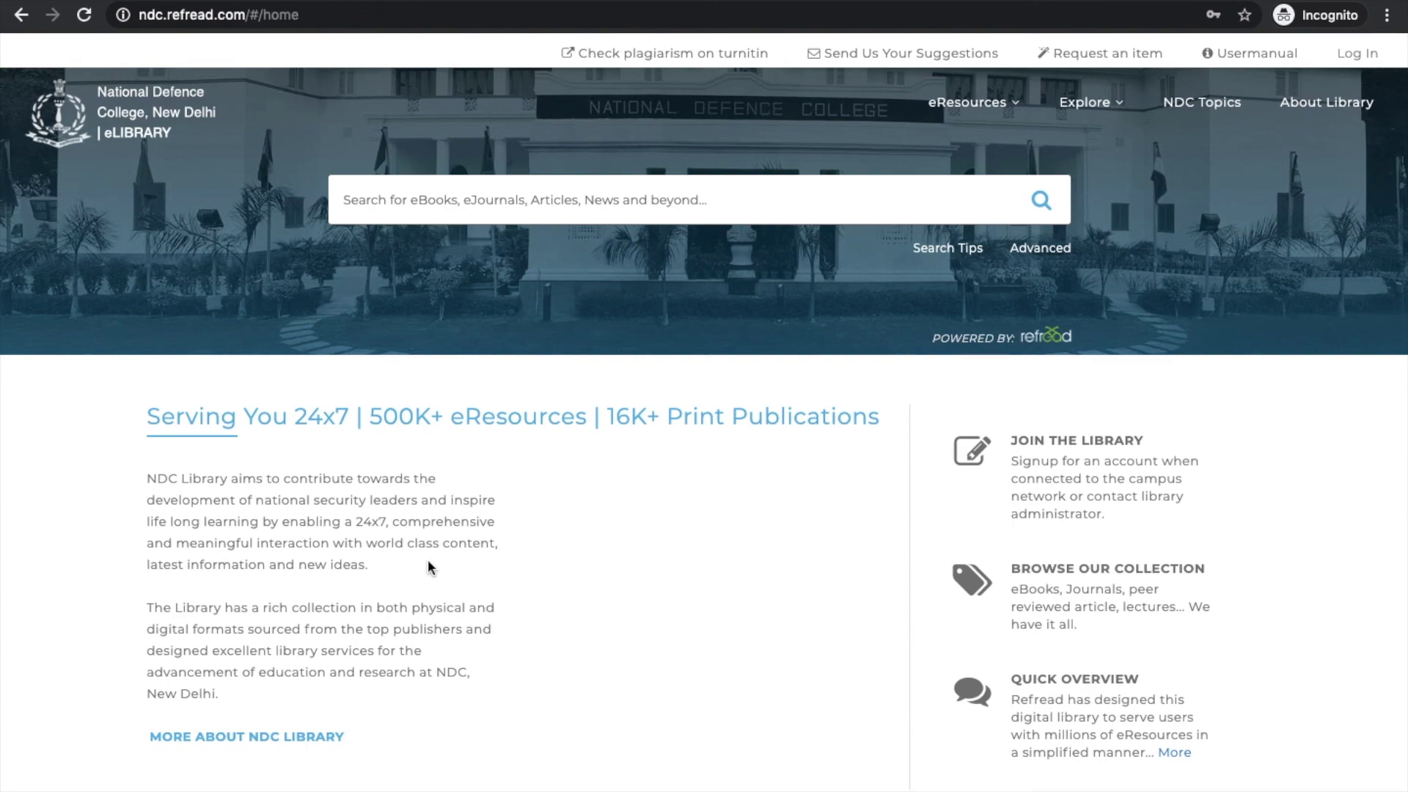
# - Scroll down the home page to the mobile app downloads and the feedback form
pyautogui.scroll(-20, 660, 564)
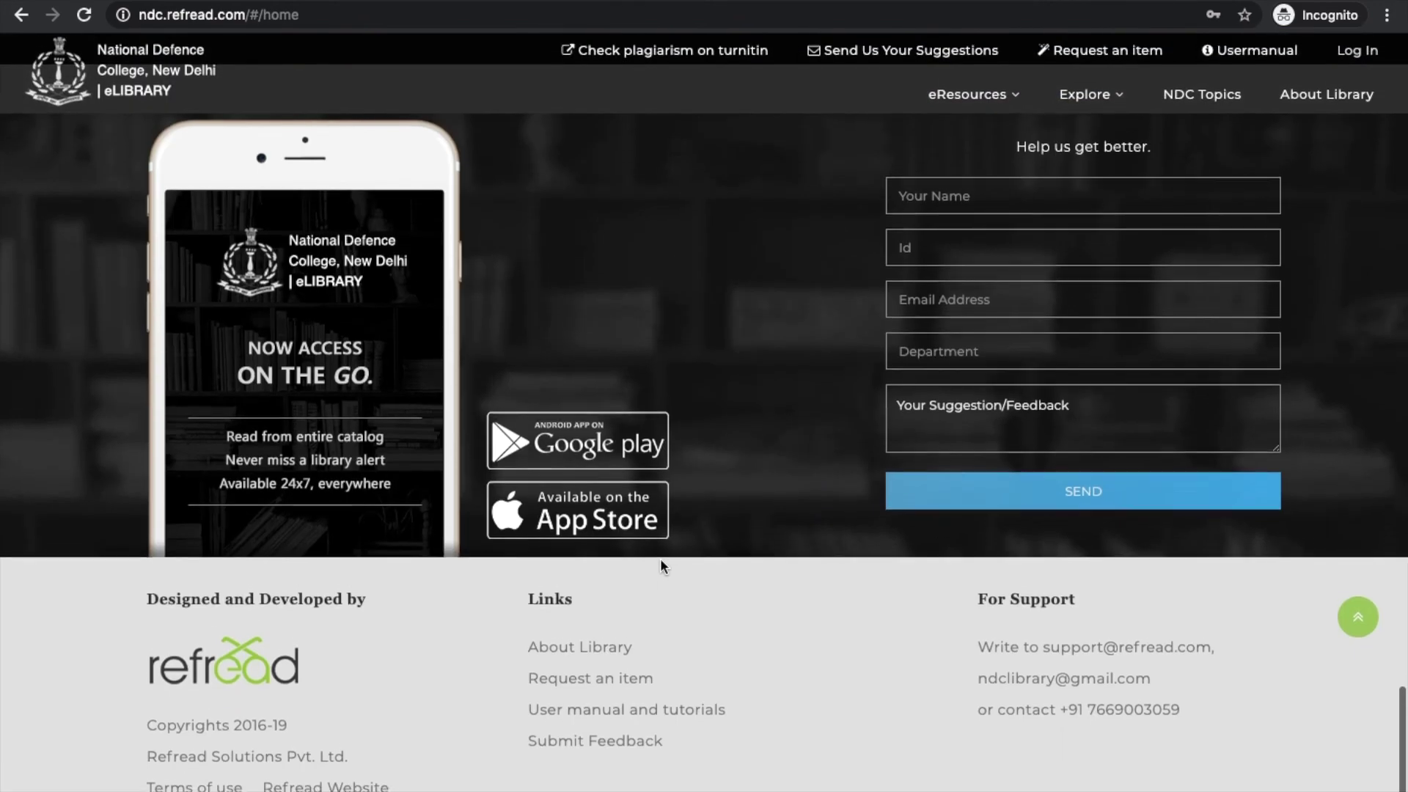